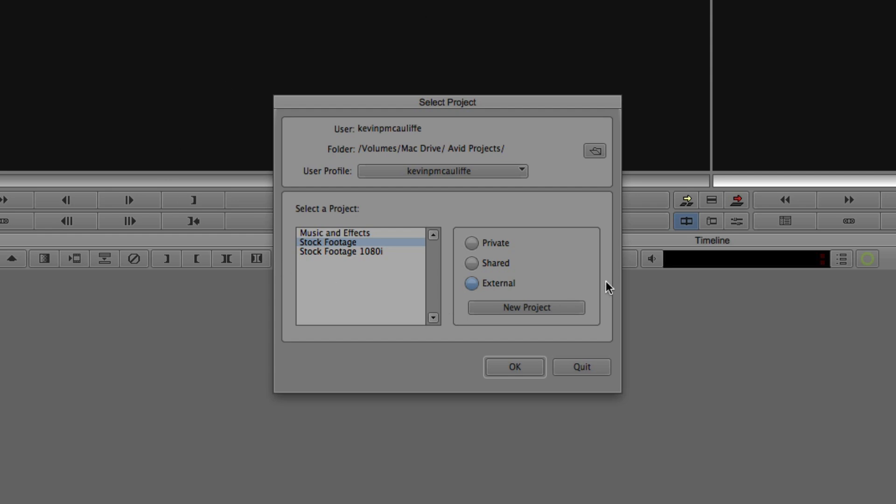
Review the user profile options and compare the Private, Shared and External project locations, finishing on External
left_click(520, 171)
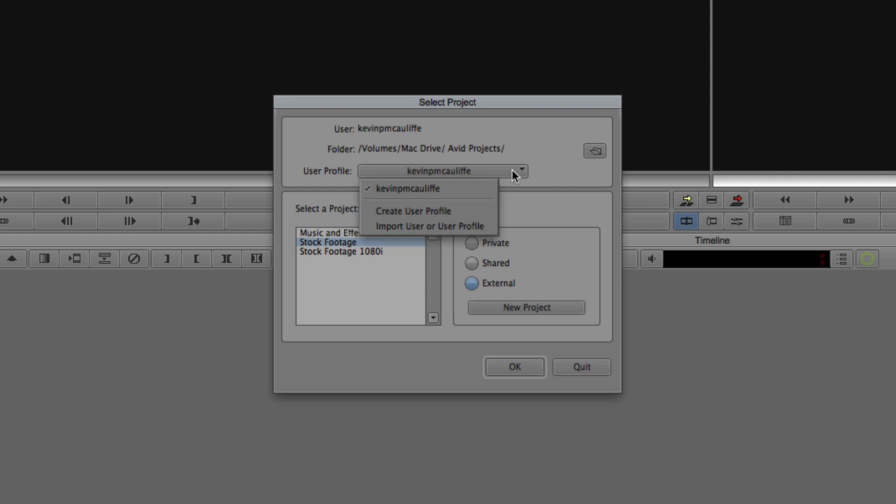
left_click(555, 165)
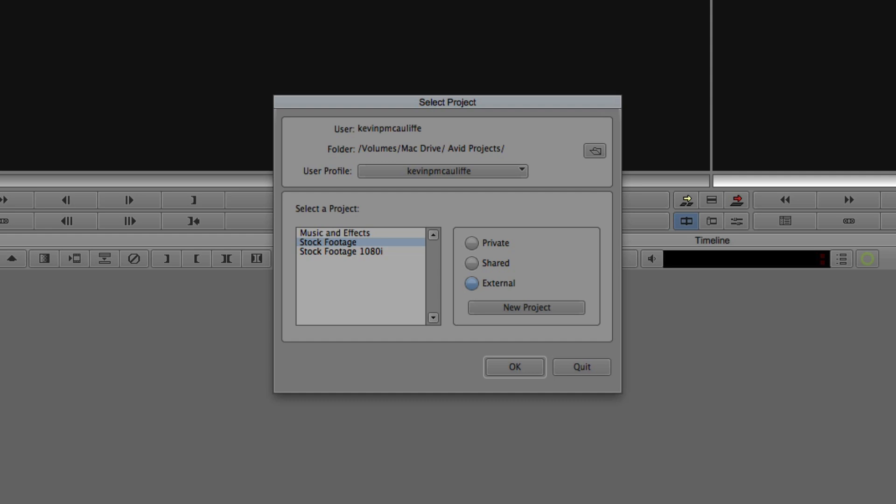
left_click(472, 244)
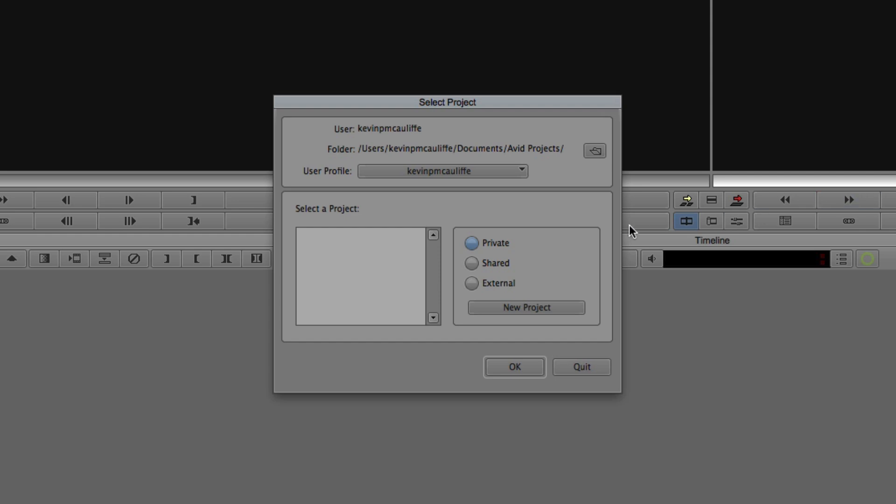
left_click(471, 264)
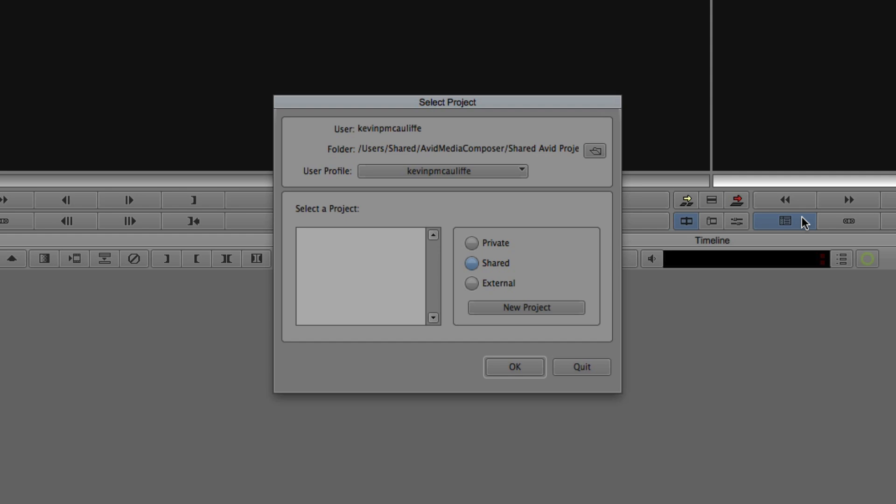
left_click(471, 283)
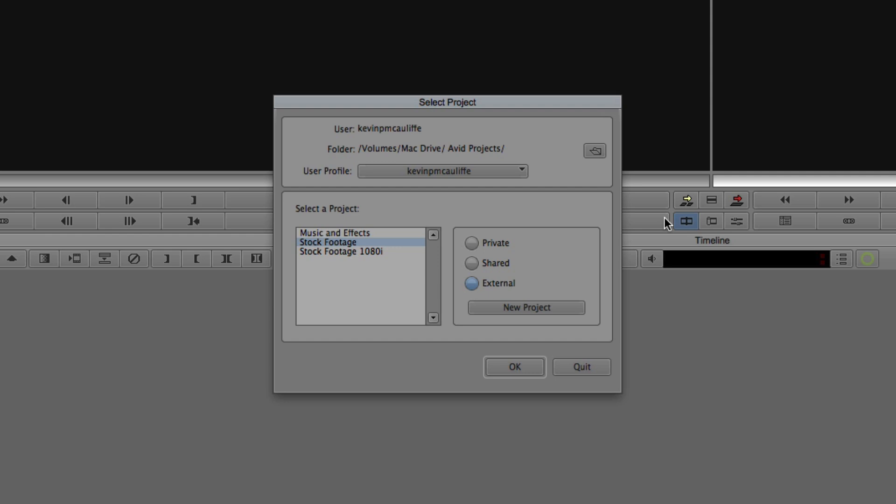
Create an external project named MC Getting Started in 720p/23.976 format and open it
left_click(518, 306)
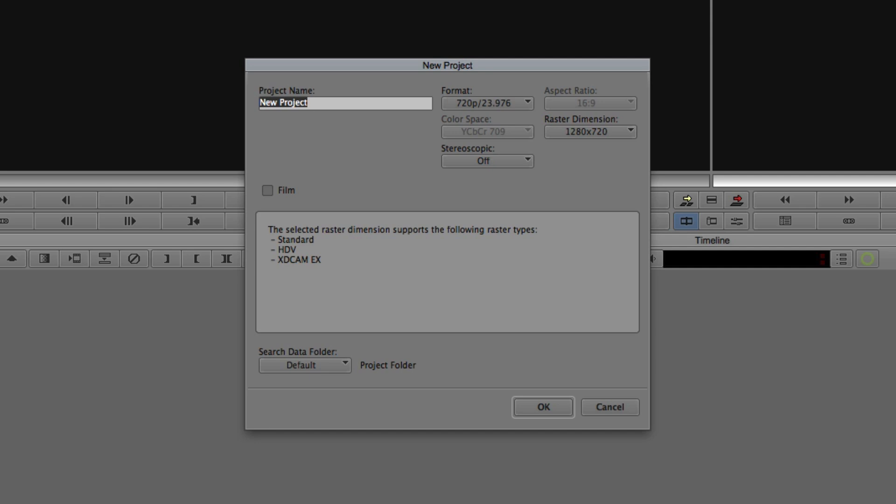
type("MC Getting Started")
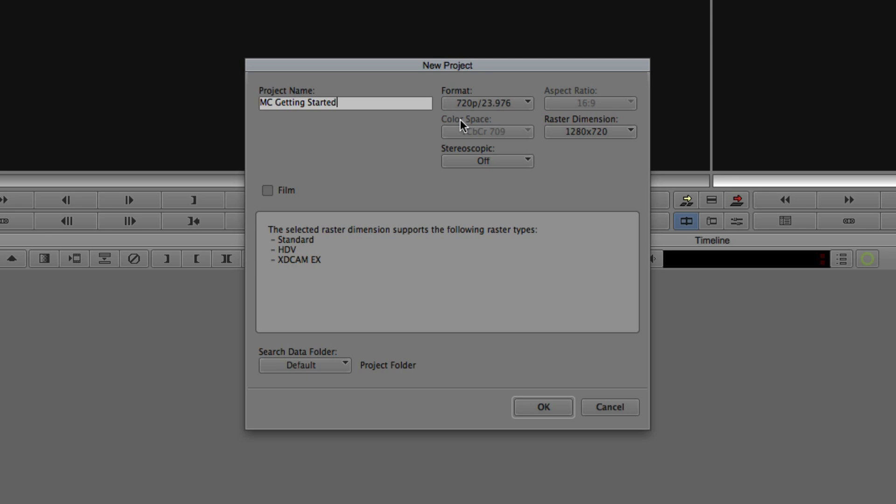
left_click(528, 103)
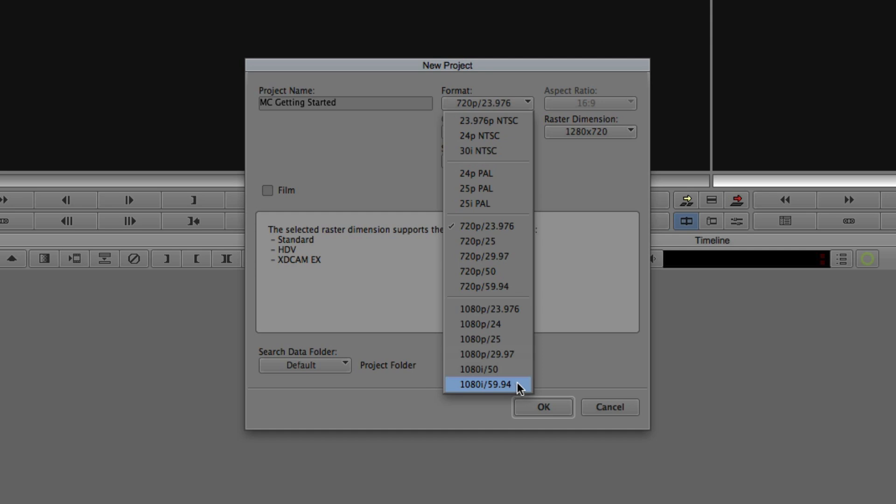
left_click(527, 228)
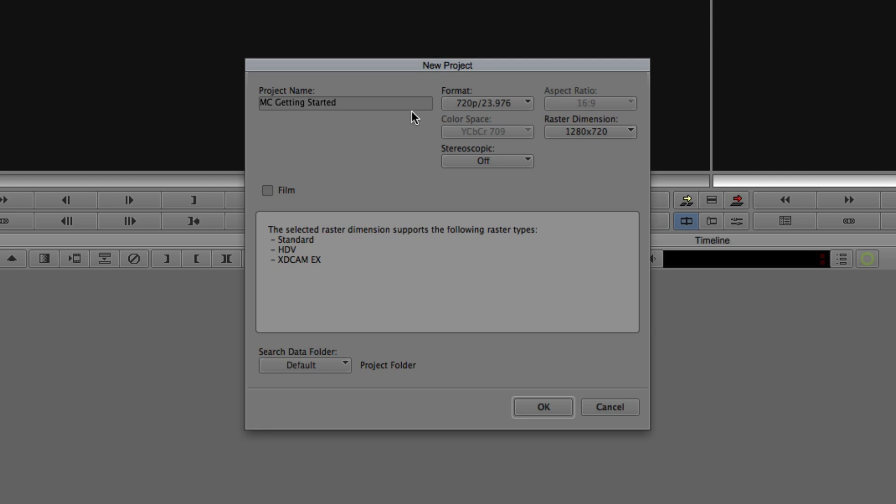
left_click(544, 407)
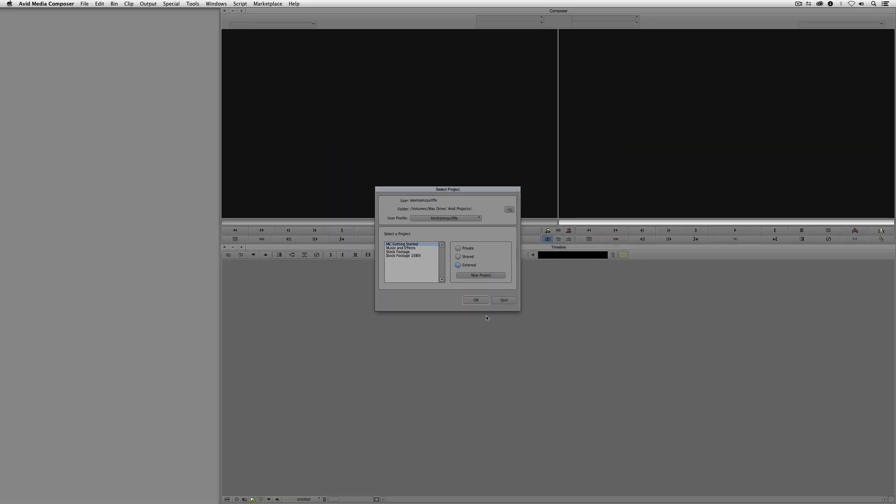
left_click(529, 371)
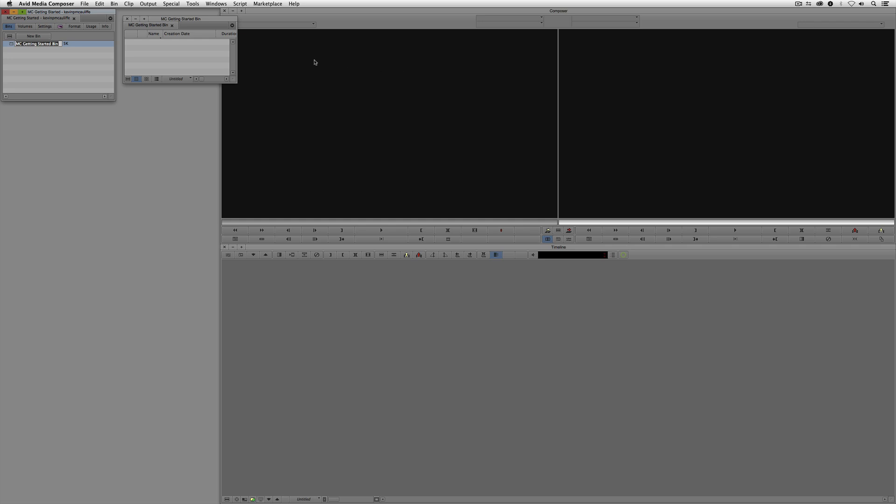
Close and delete the default MC Getting Started Bin, and enlarge the project window
left_click(187, 27)
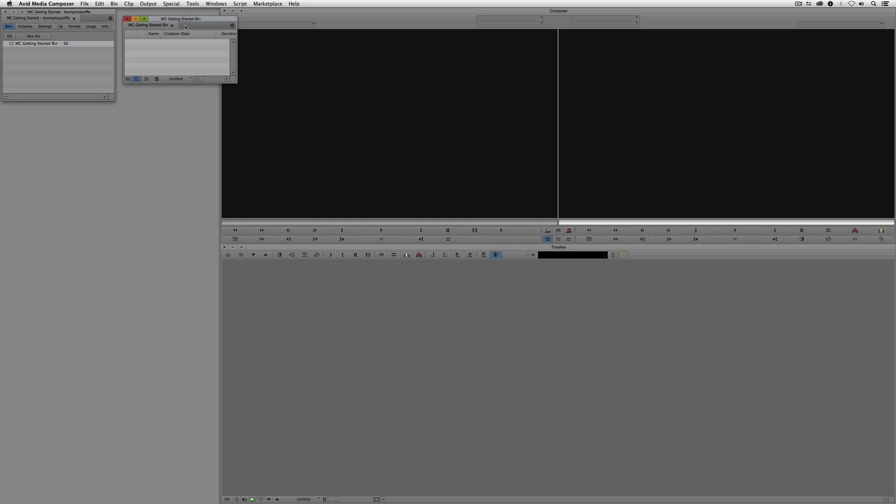
left_click(127, 19)
right_click(12, 45)
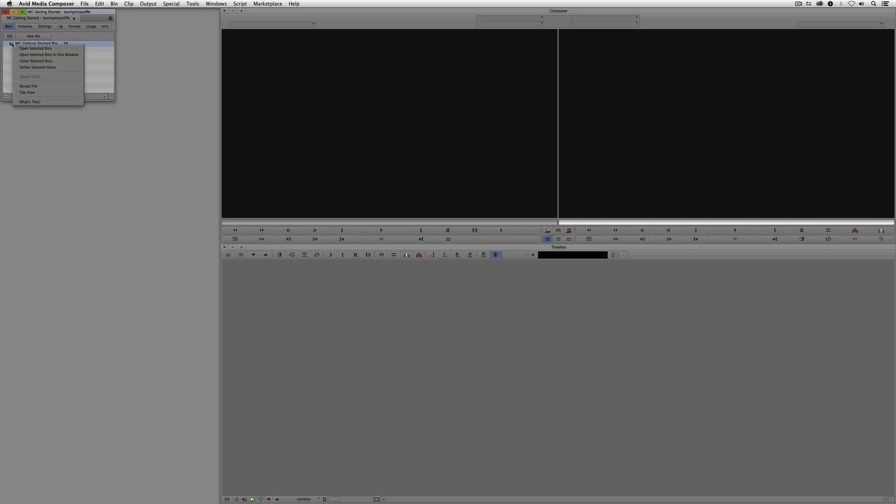
left_click(17, 67)
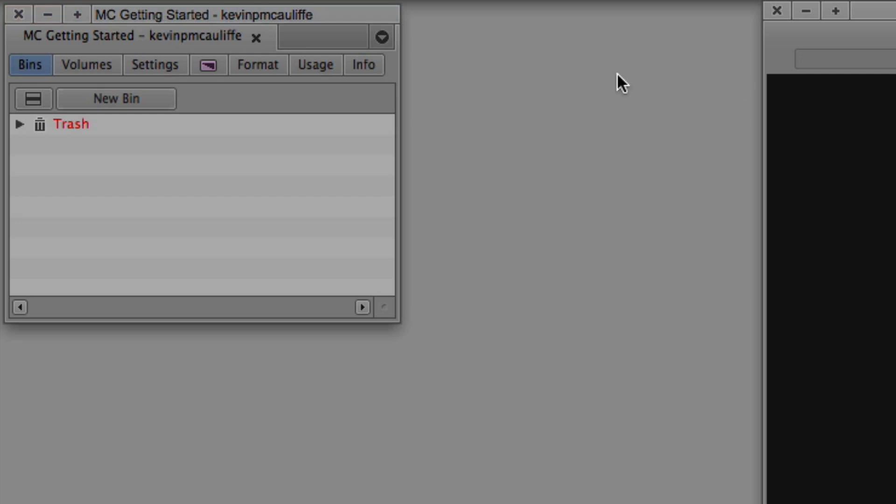
left_click(209, 14)
left_click_drag(387, 308, 684, 503)
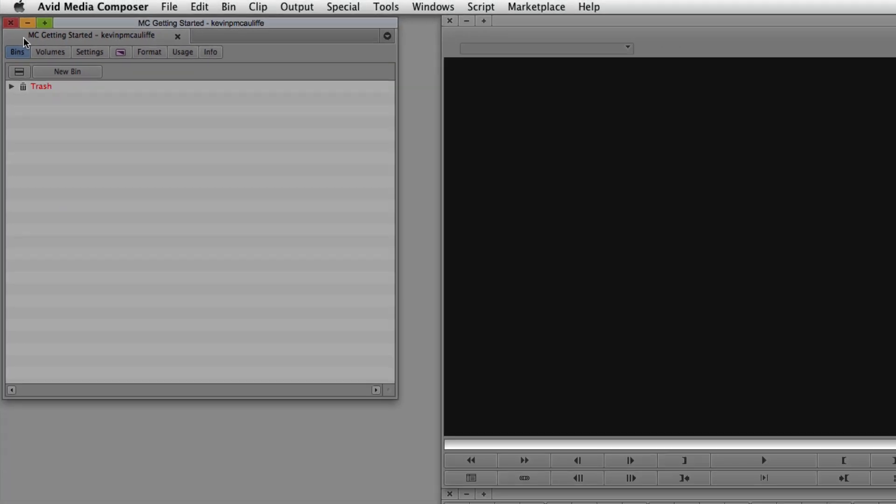
Examine the project's volumes, settings, effects, format with its project type choices, usage and info, and return to the bins
left_click(54, 56)
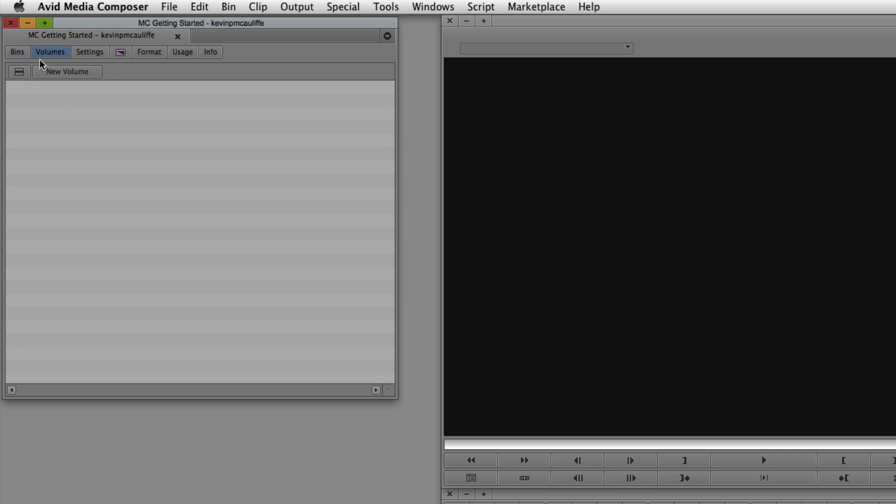
left_click(94, 53)
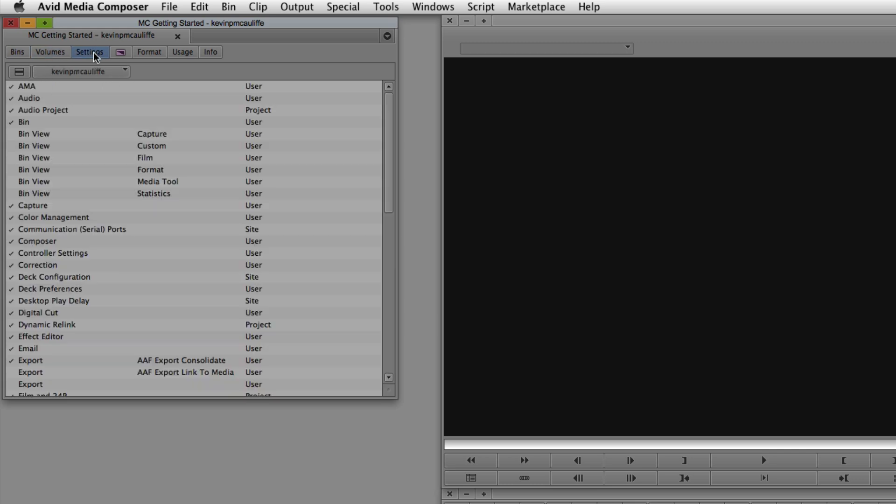
left_click(122, 53)
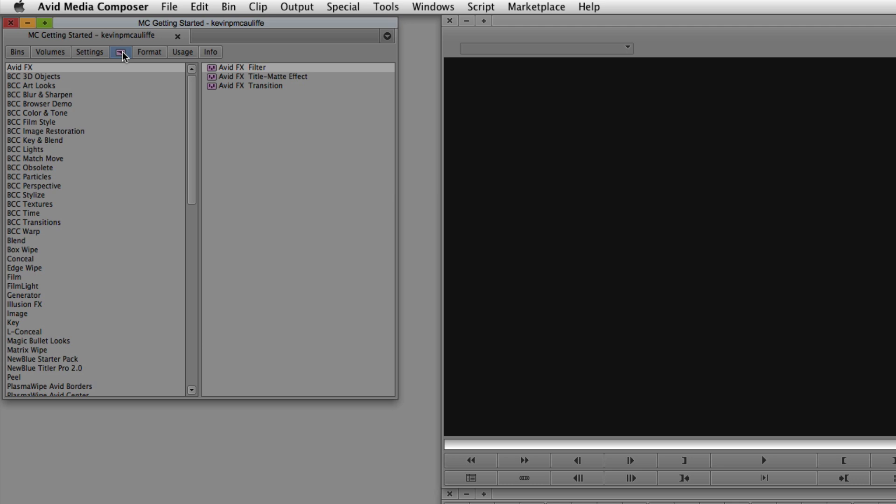
left_click(150, 56)
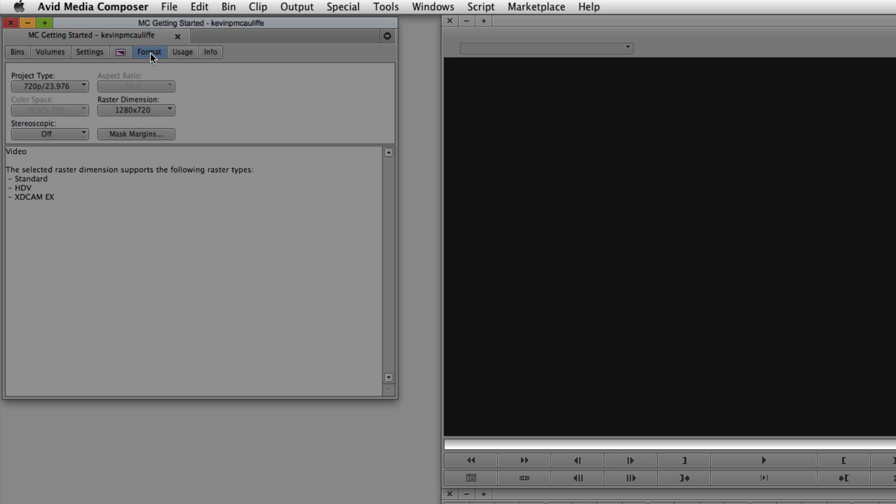
left_click(83, 87)
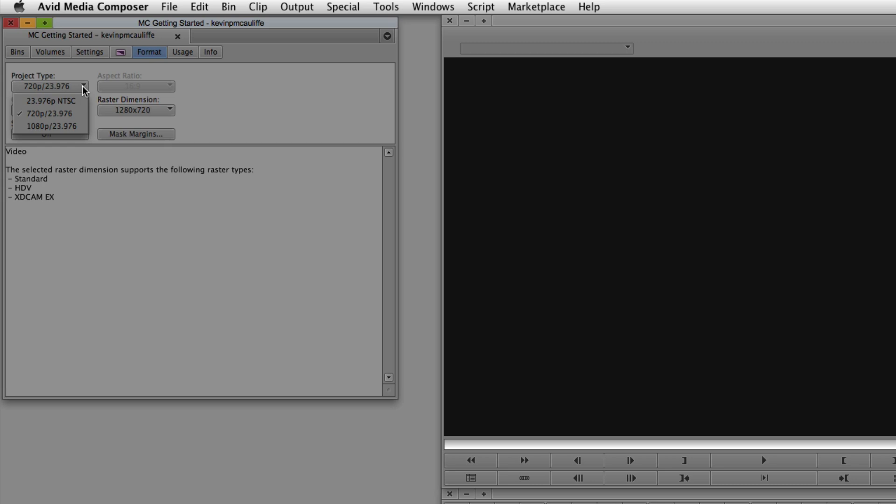
left_click(83, 89)
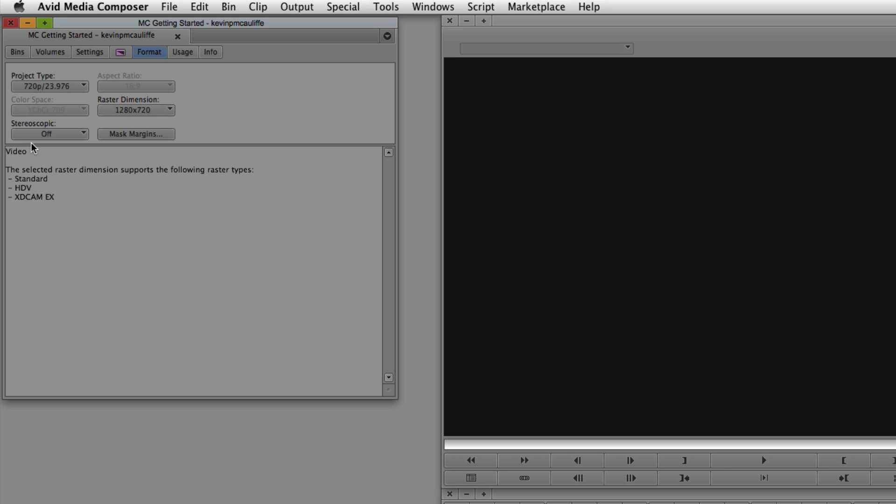
left_click(183, 53)
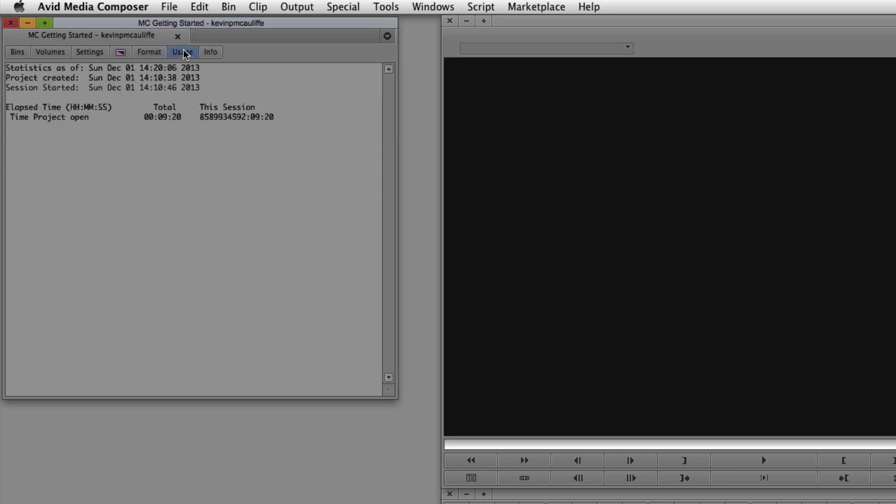
left_click(210, 53)
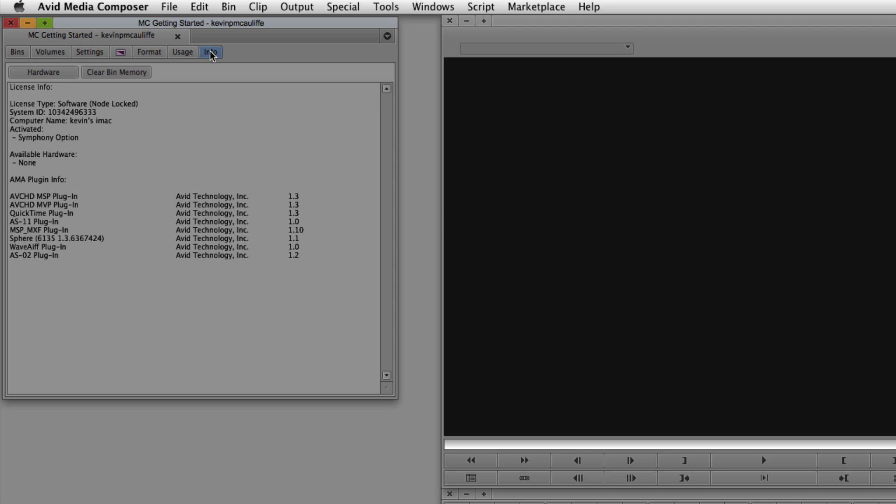
left_click(14, 52)
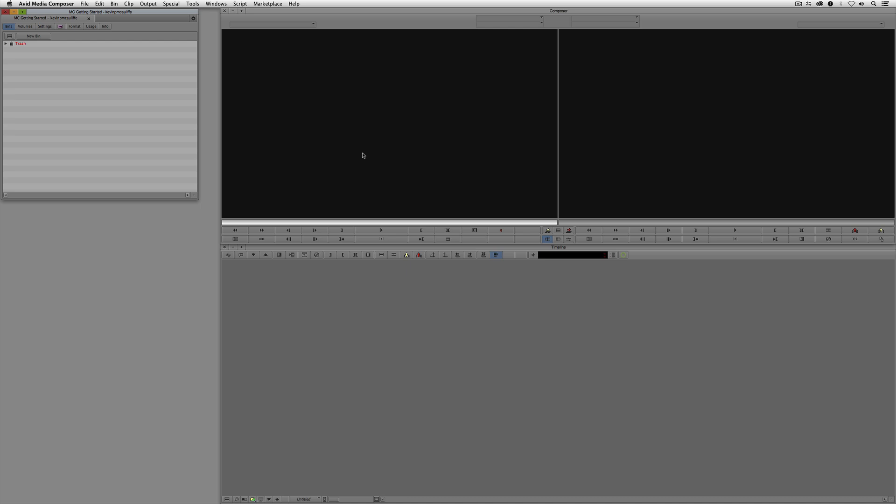
left_click(364, 155)
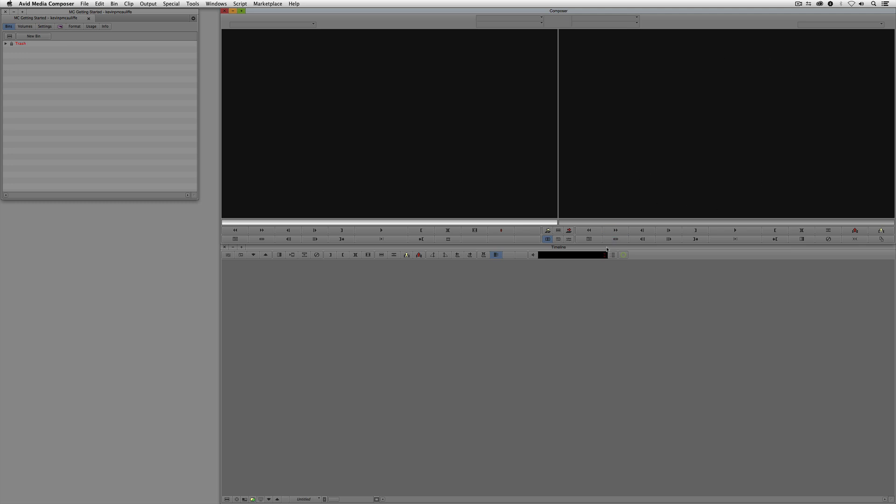
left_click(598, 279)
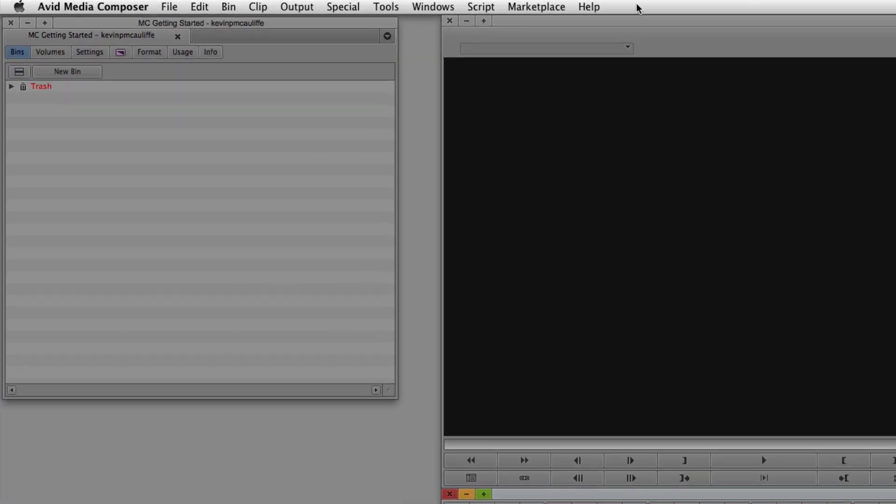
Set the auto-save interval to 10 minutes in the project's Bin settings
left_click(85, 52)
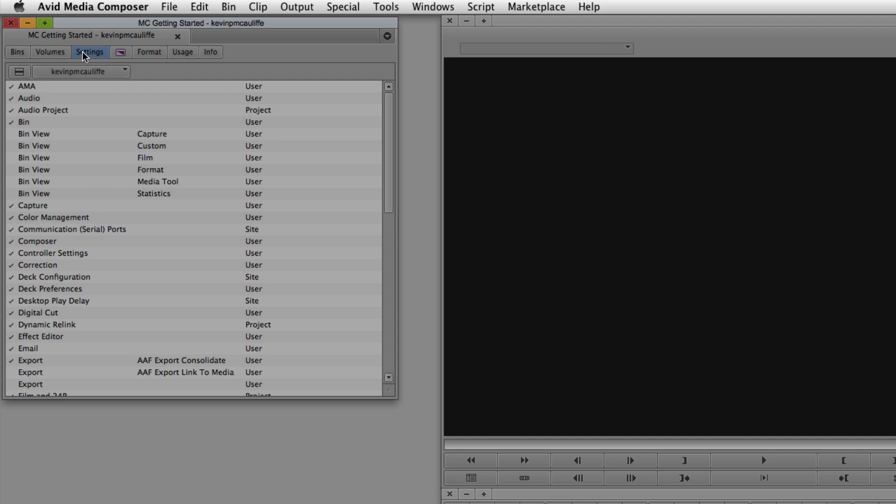
double_click(24, 122)
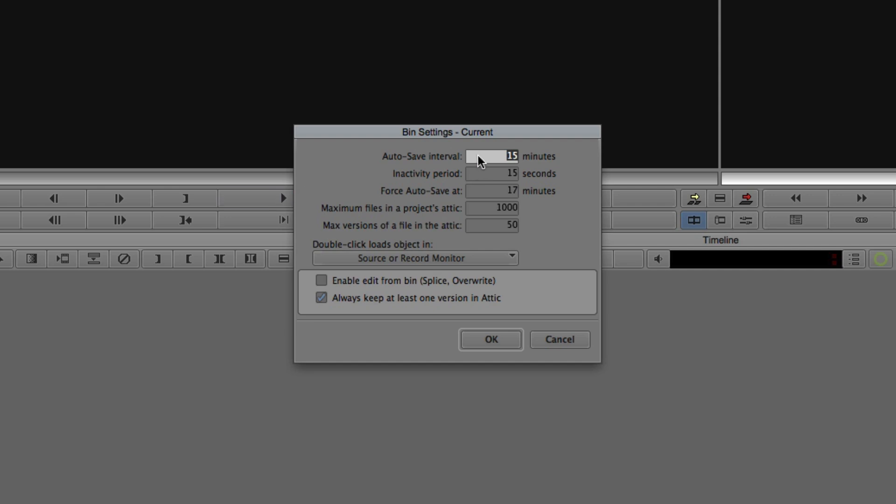
type("10")
left_click(487, 340)
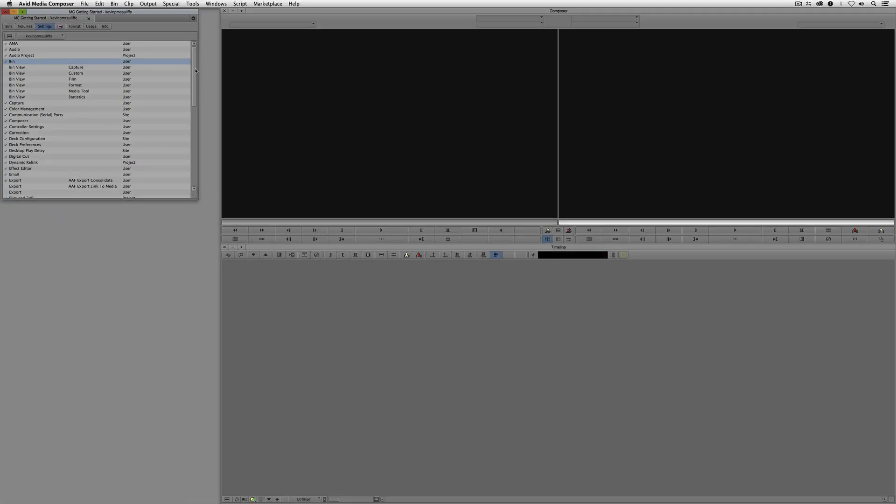
Change the Composer settings so the button display at the bottom of the window uses One Row
left_click_drag(194, 68, 194, 79)
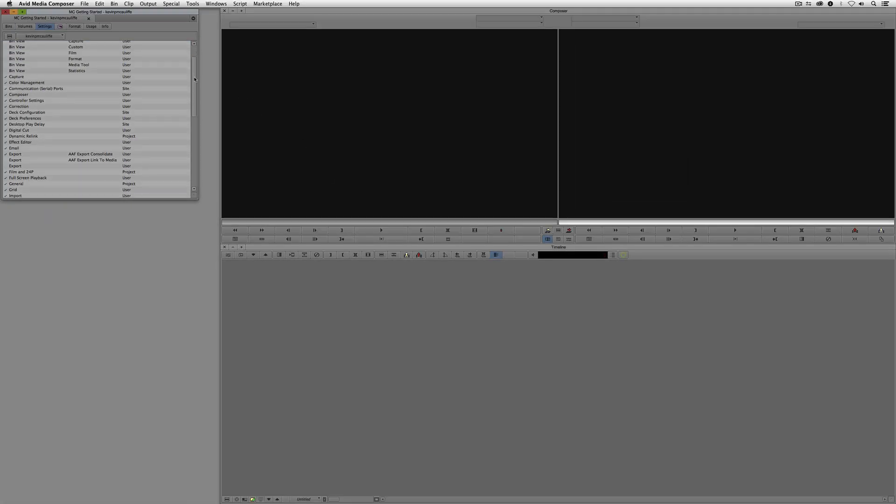
double_click(16, 94)
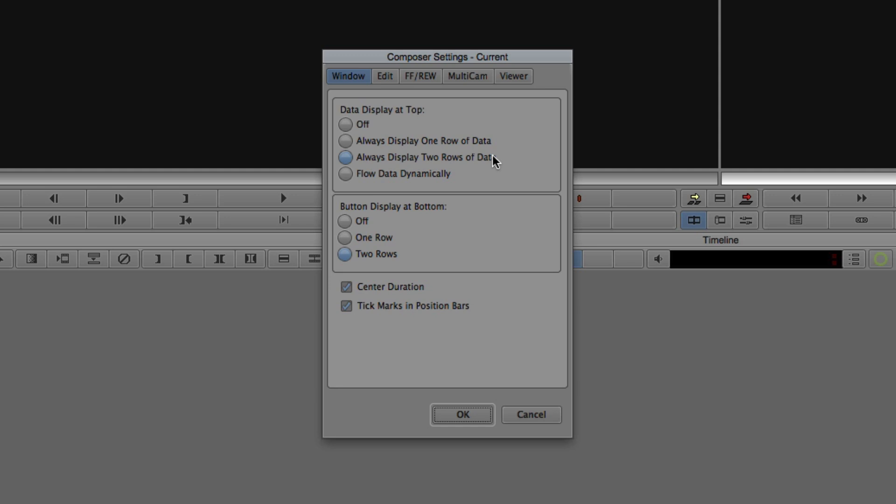
left_click(345, 240)
left_click(463, 414)
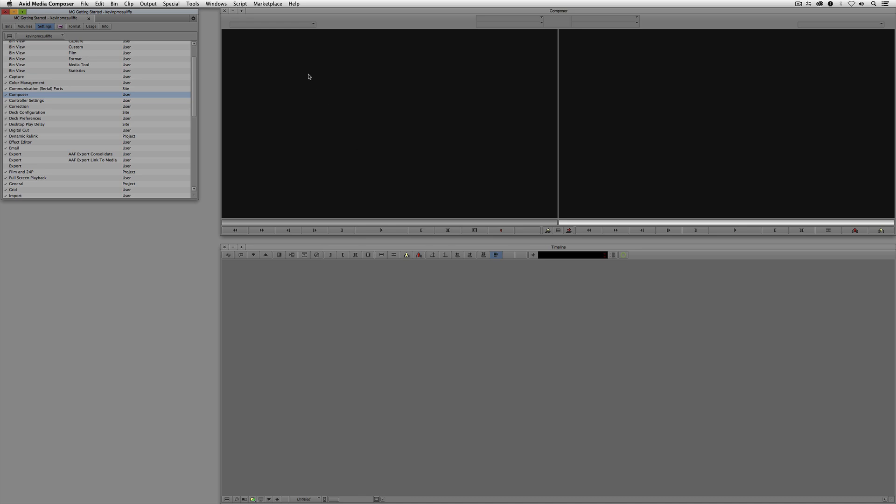
Set the Default Starting TC in the project's General settings to 59:00:00 and accept the change
left_click_drag(196, 79, 196, 99)
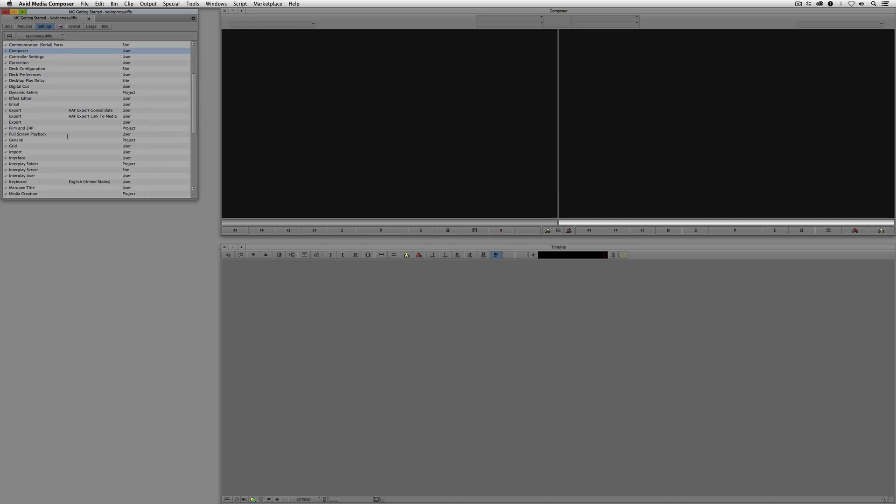
double_click(36, 140)
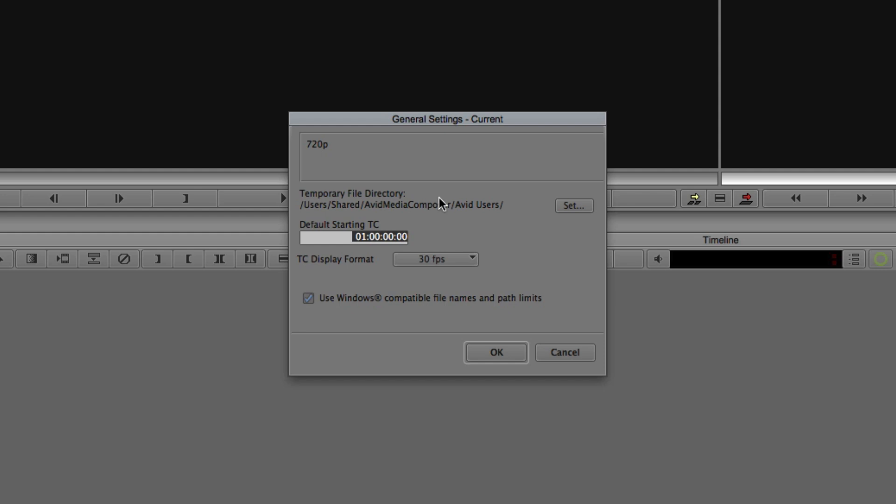
type("59:00:00")
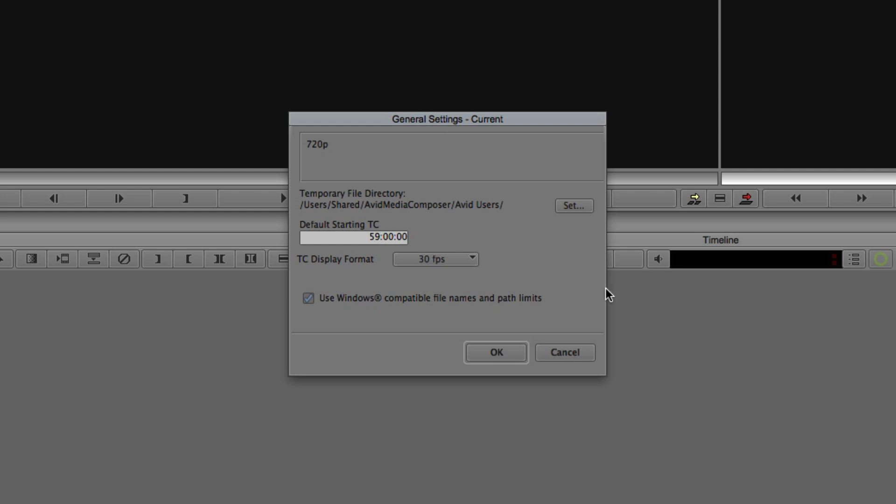
key("BackSpace")
key("BackSpace")
key("BackSpace")
key("BackSpace")
type("00:00:00")
key("BackSpace")
key("BackSpace")
key("BackSpace")
key("BackSpace")
key("BackSpace")
key("BackSpace")
key("BackSpace")
key("BackSpace")
type("590000")
left_click(496, 352)
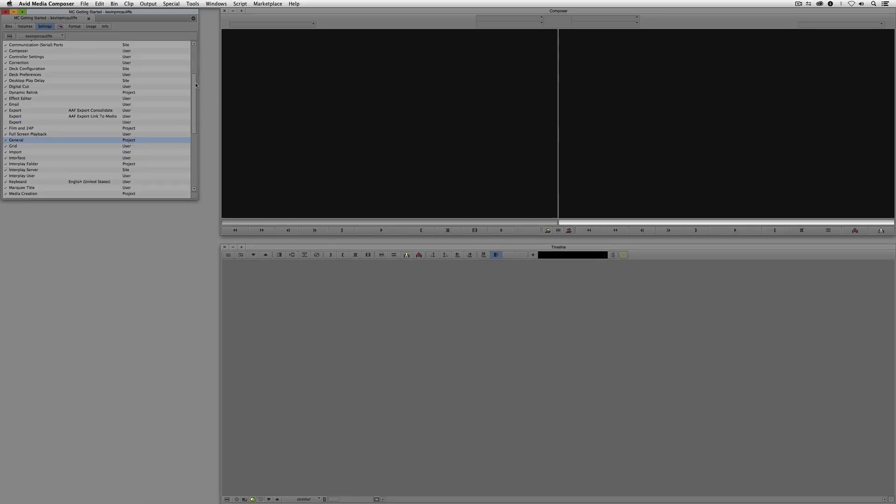
Enable Filter Out System Drive and Filter Out Launch Drive in the Media Creation settings
left_click_drag(195, 83, 194, 108)
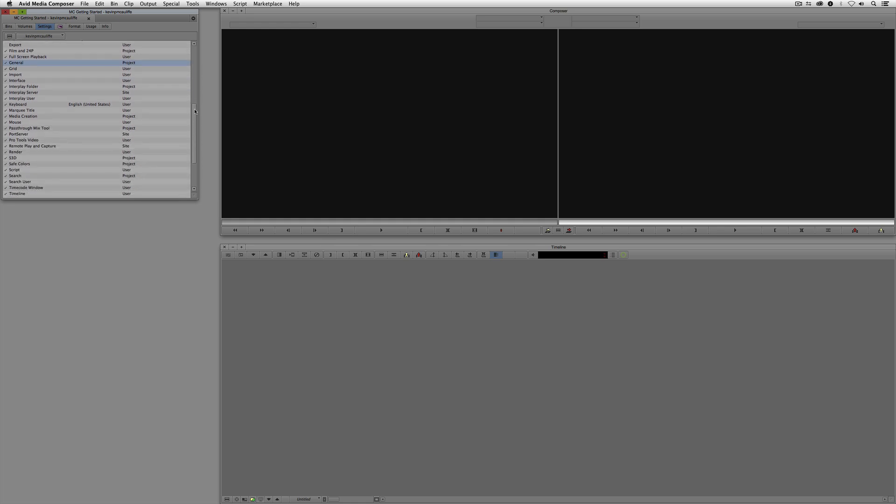
double_click(29, 118)
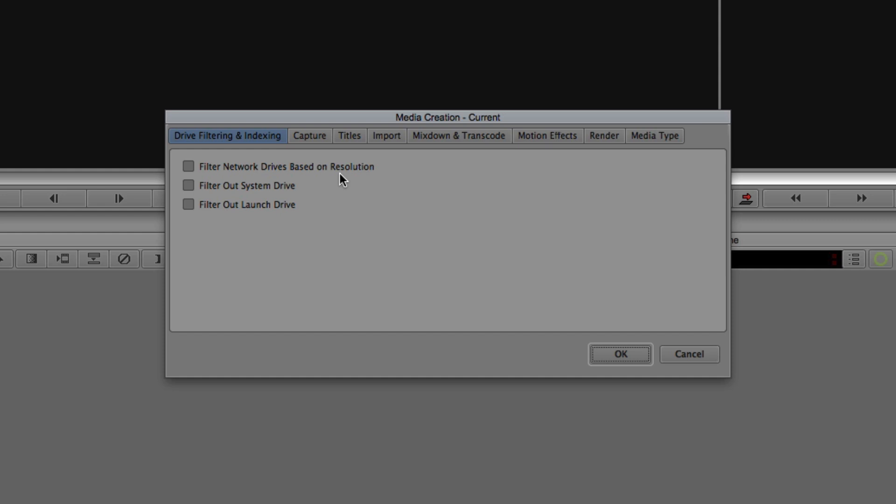
left_click(215, 186)
left_click(210, 204)
Choose Mac Drive as the video drive for capture and accept the Media Creation settings
left_click(310, 134)
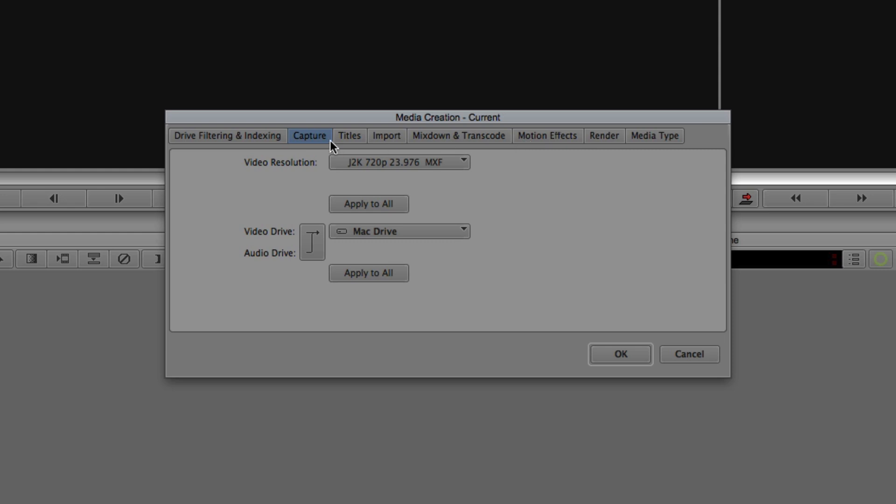
left_click(419, 231)
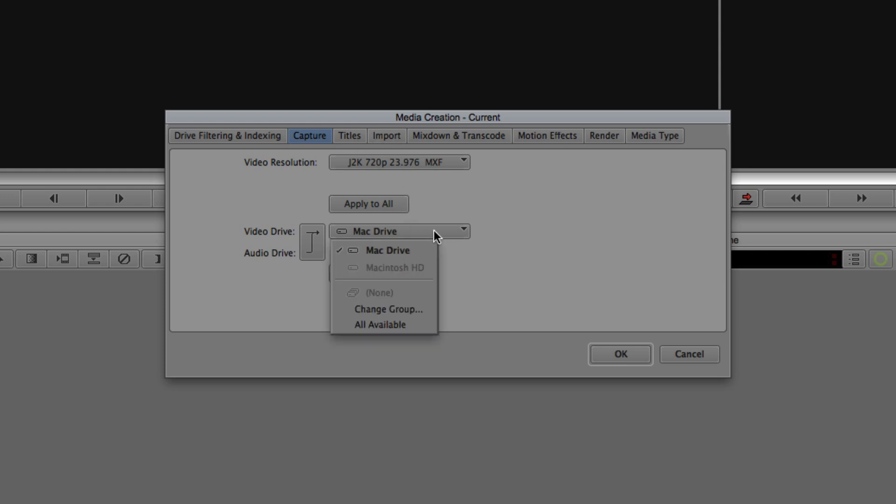
left_click(408, 251)
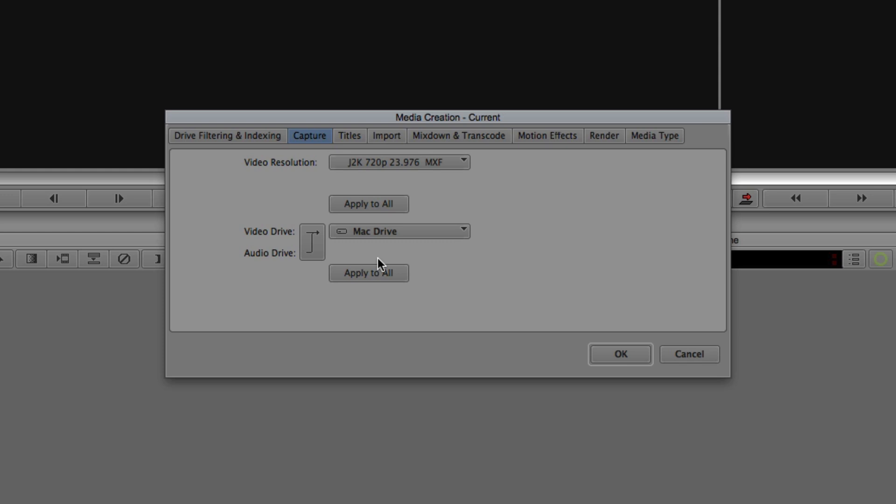
left_click(631, 357)
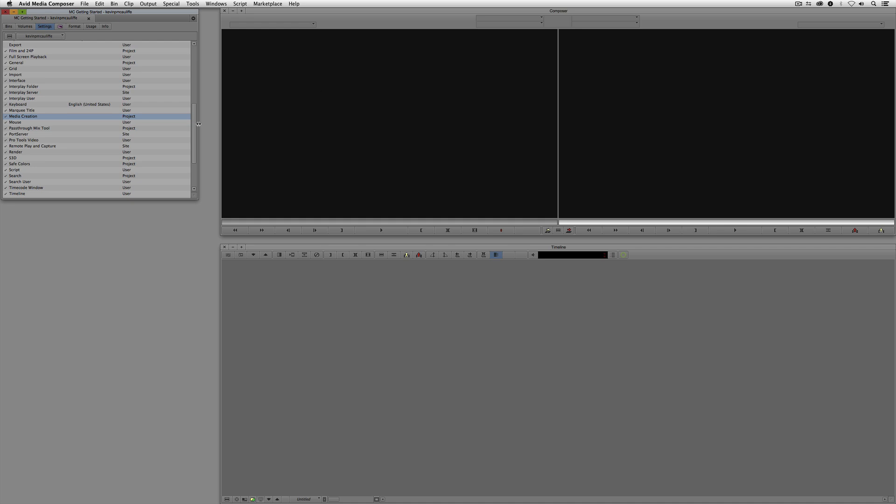
Open the Keyboard settings and examine the standard and shifted key assignments
left_click_drag(195, 124, 195, 117)
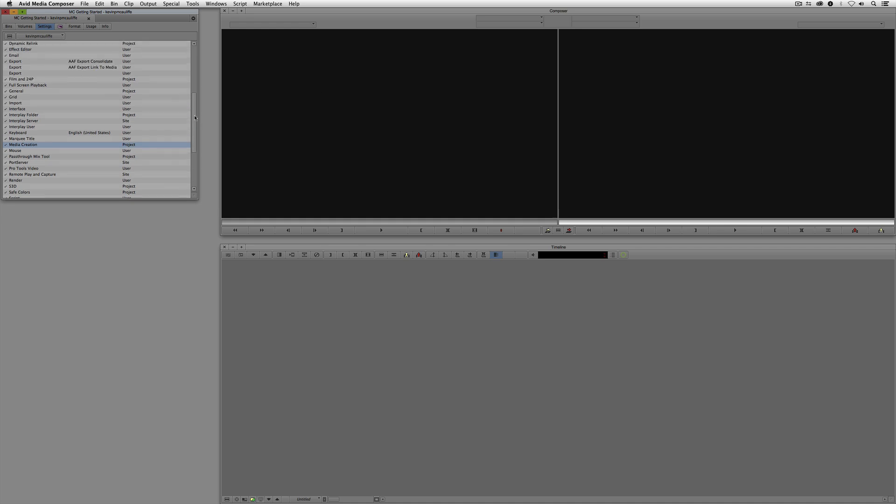
left_click(21, 133)
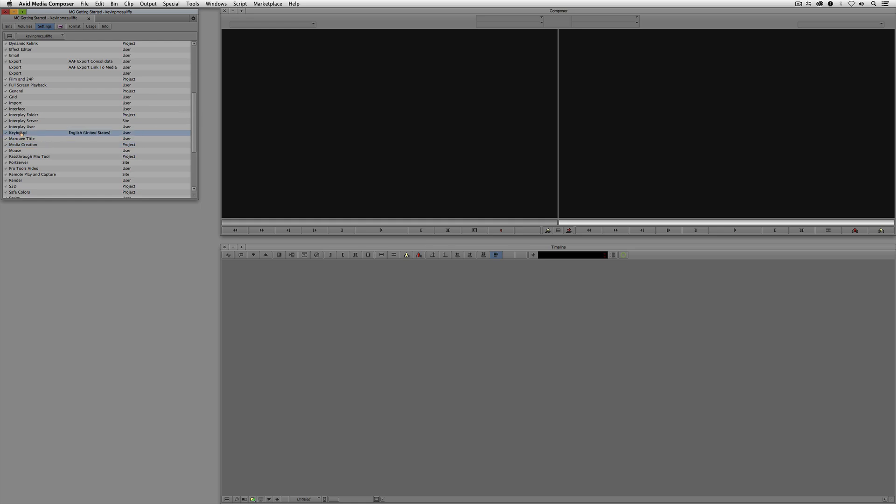
double_click(21, 134)
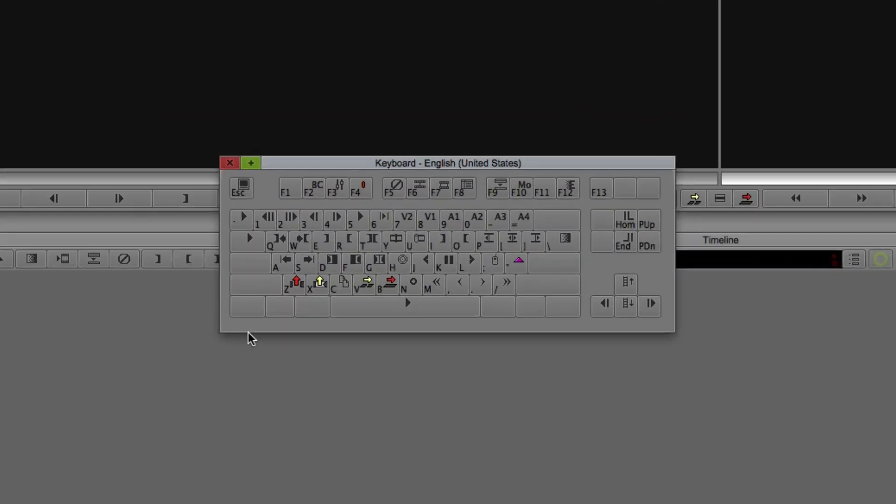
left_click_drag(154, 198, 285, 196)
key("shift")
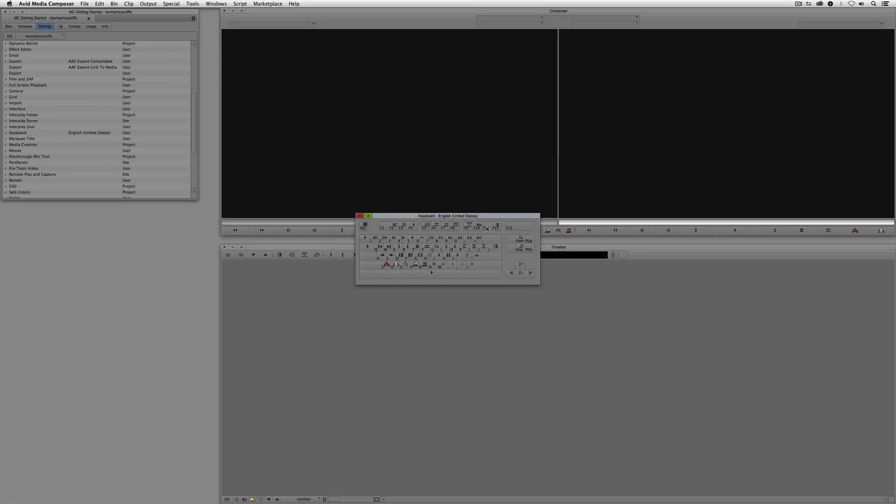
Open the Command Palette and place it above the keyboard layout
left_click(194, 3)
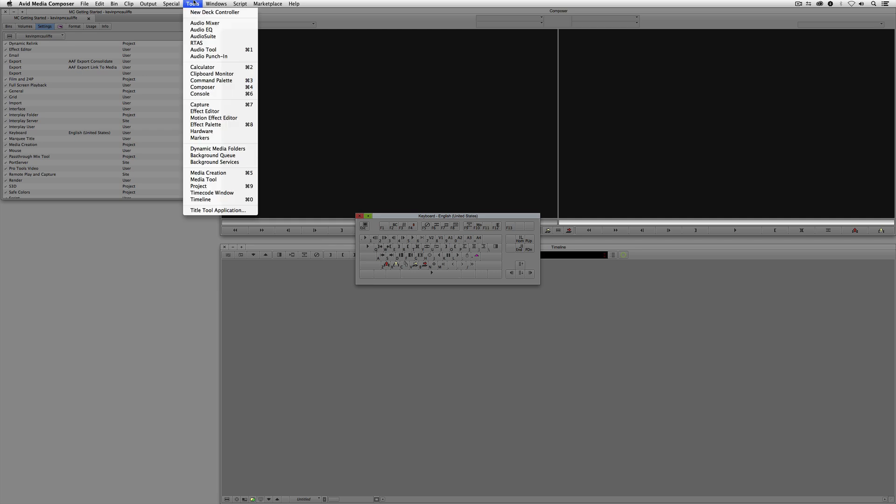
left_click(212, 81)
left_click_drag(181, 120, 469, 137)
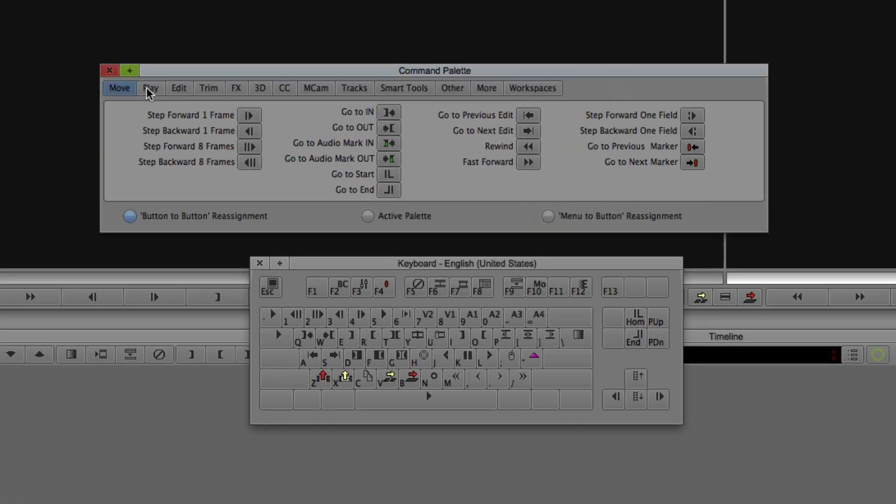
Examine the Command Palette's command categories from Play through Trim, Smart Tools, Other and More to Workspaces
left_click(312, 142)
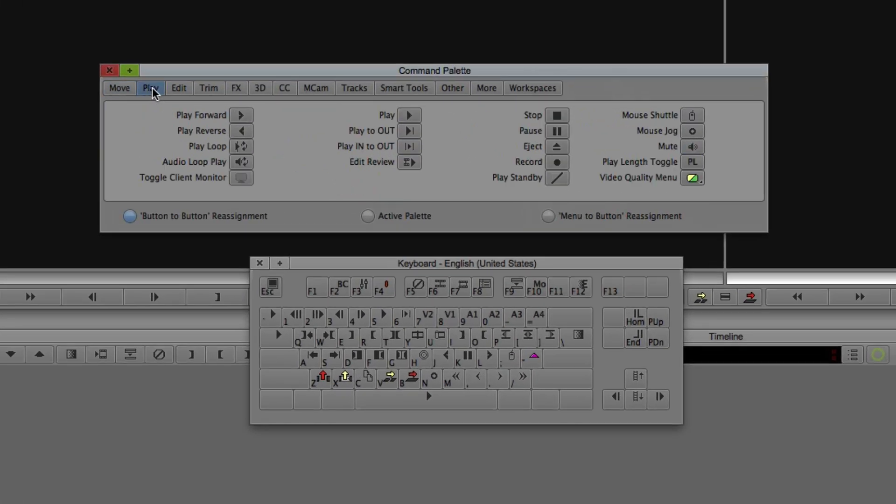
left_click(179, 88)
left_click(209, 88)
left_click(236, 88)
left_click(260, 88)
left_click(284, 88)
left_click(316, 88)
left_click(354, 88)
left_click(405, 89)
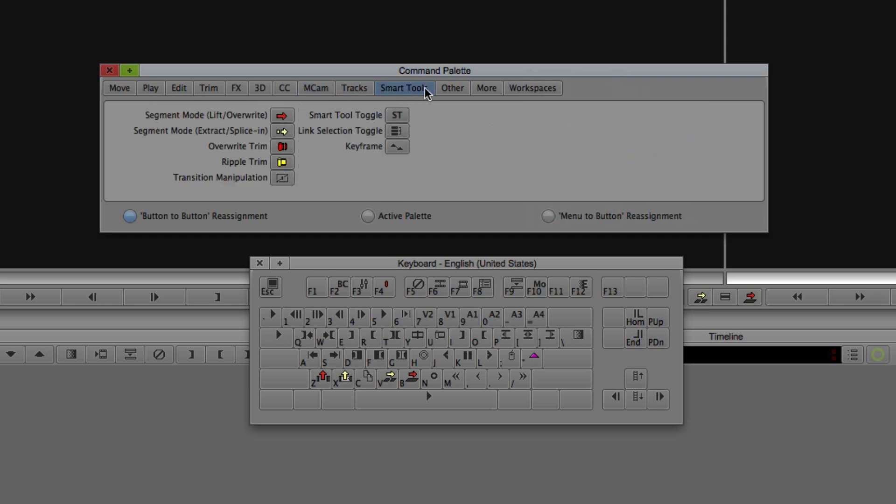
left_click(453, 88)
left_click(487, 88)
left_click(529, 89)
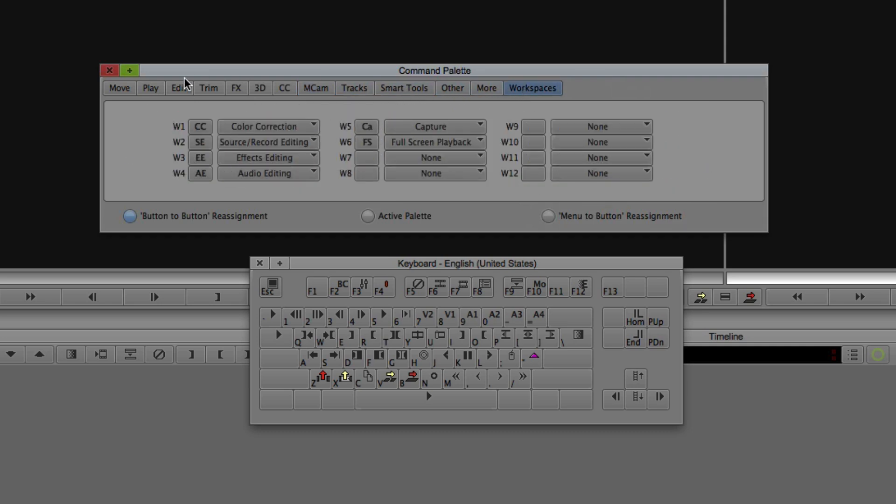
Assign Step Forward 1 Frame to the F11 key and clear that key again with the Blank command
left_click(119, 88)
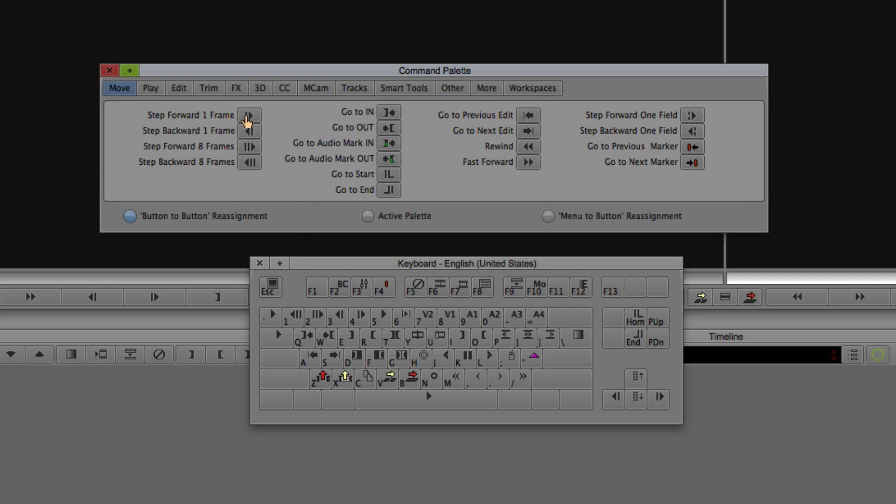
left_click_drag(246, 121, 556, 294)
left_click(457, 89)
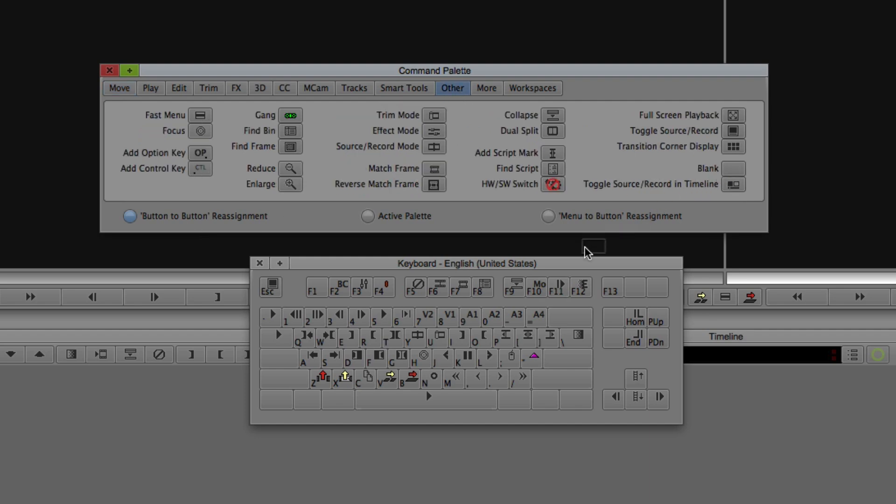
left_click_drag(555, 285, 554, 285)
Map the Command Palette menu command to F11 using 'Menu to Button' Reassignment, and close the palette and keyboard layout
left_click(634, 217)
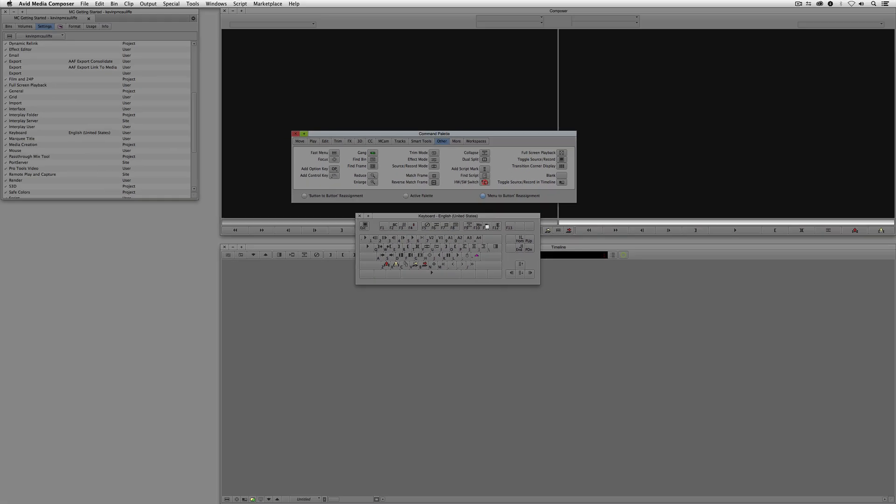
left_click(555, 286)
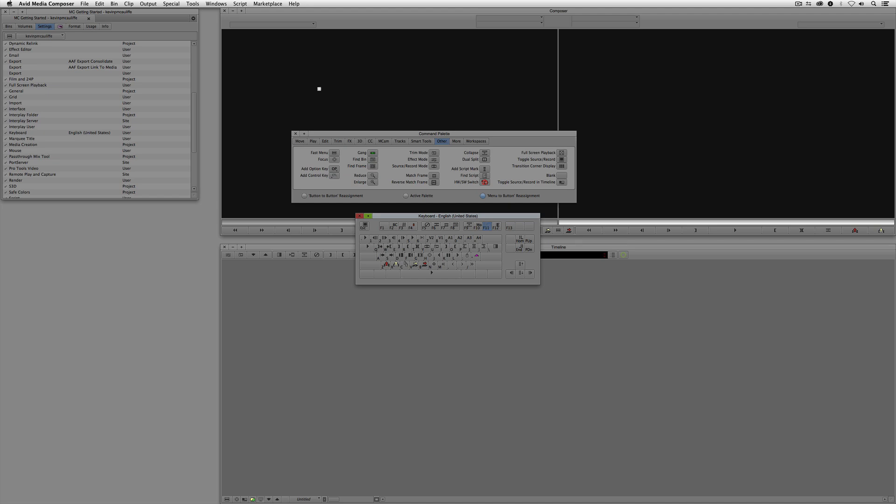
left_click(192, 4)
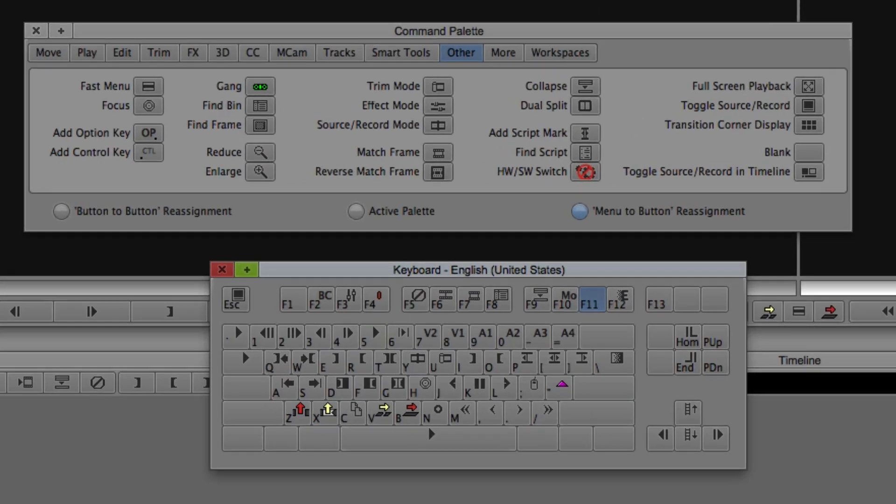
left_click(327, 3)
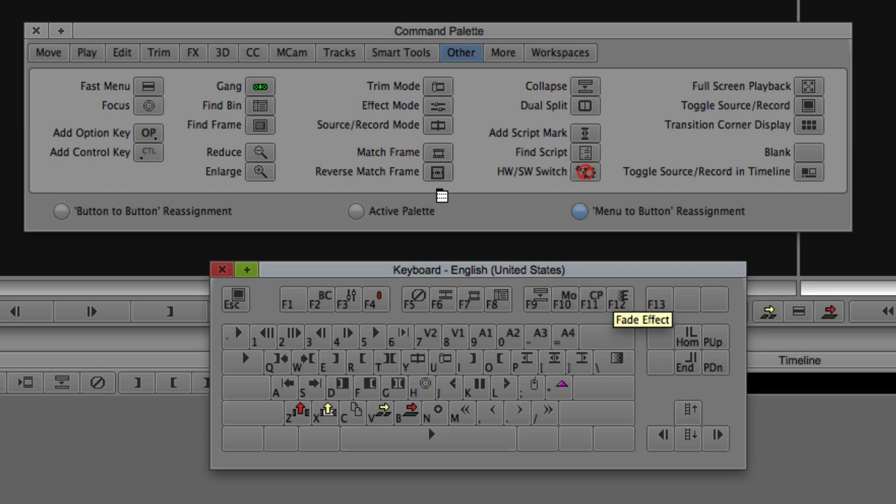
left_click(36, 31)
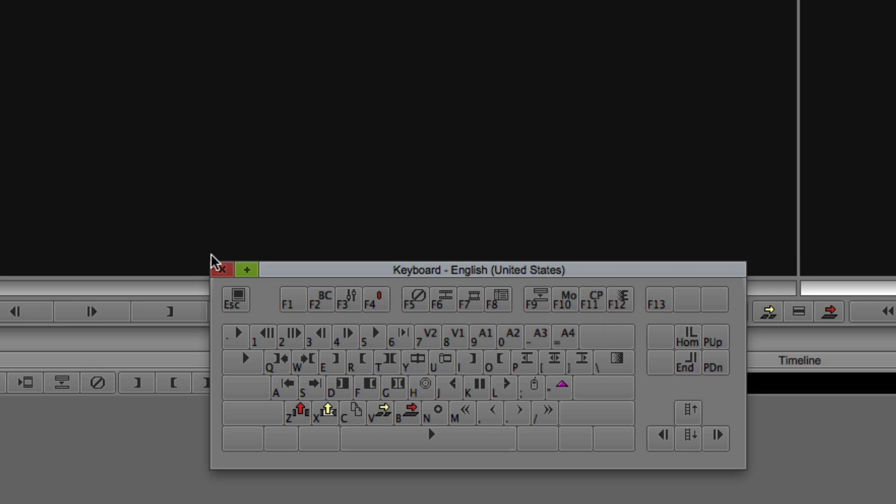
left_click(221, 269)
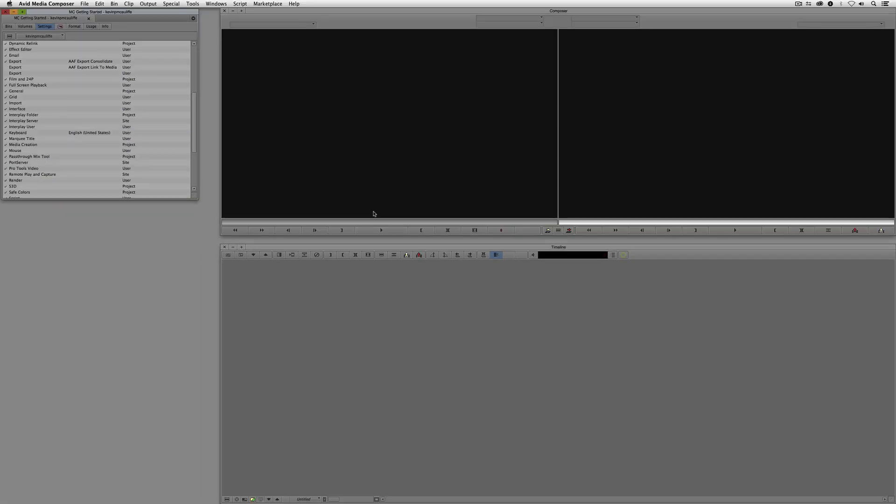
Reopen the Command Palette, switch it to Active Palette below the project window, and close it
key("super+3")
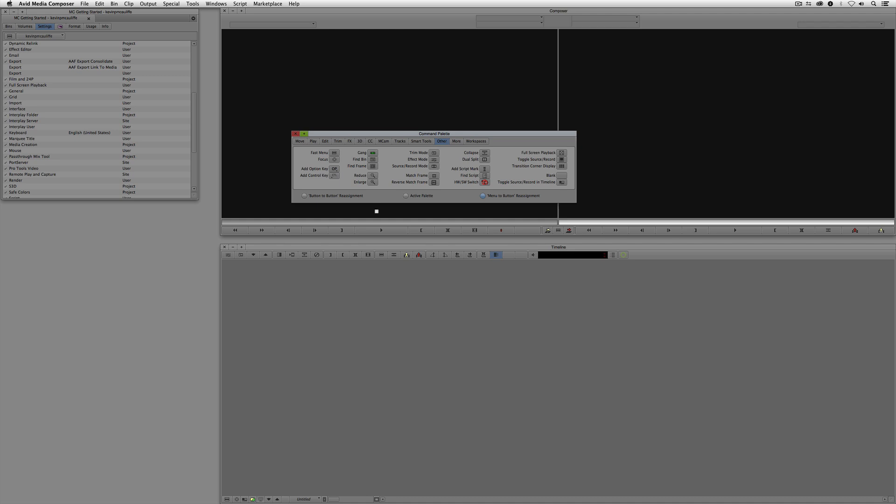
left_click(406, 196)
left_click_drag(395, 134, 116, 232)
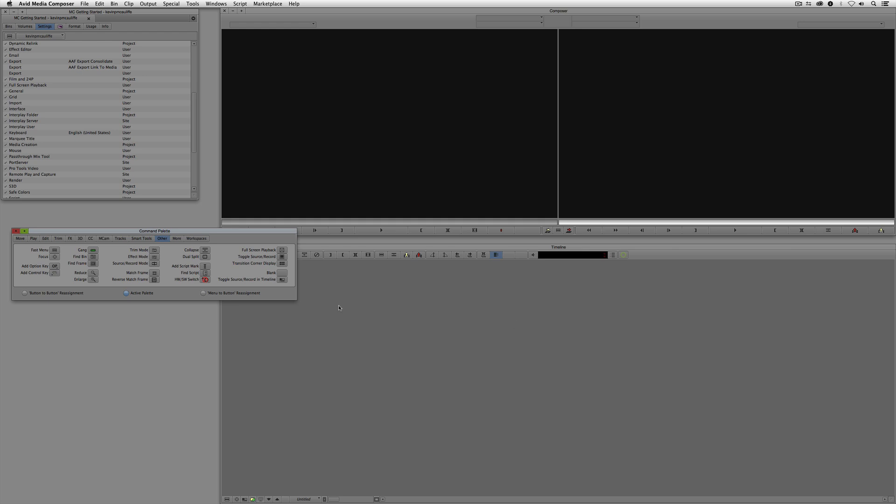
left_click(17, 231)
Open the Motocross bin from the Stock Footage project folder in the current project
left_click(8, 25)
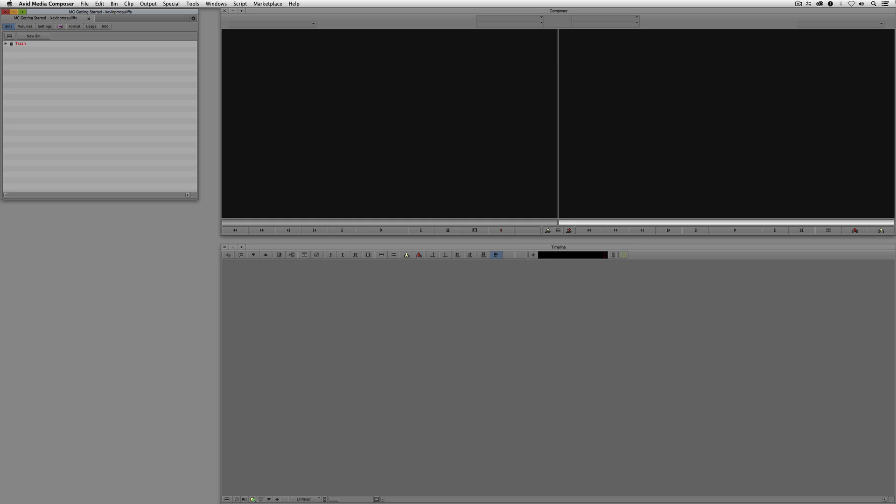
key("super+o")
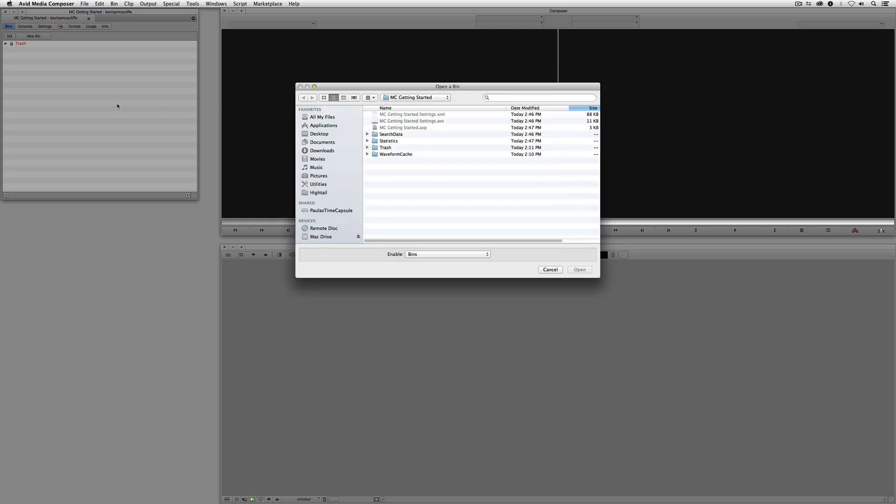
left_click(434, 99)
left_click(434, 104)
double_click(395, 129)
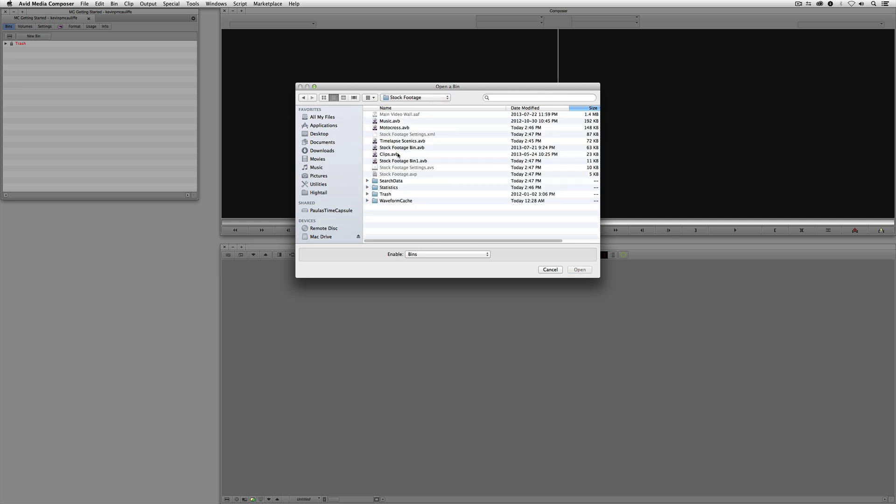
left_click(390, 128)
left_click(579, 270)
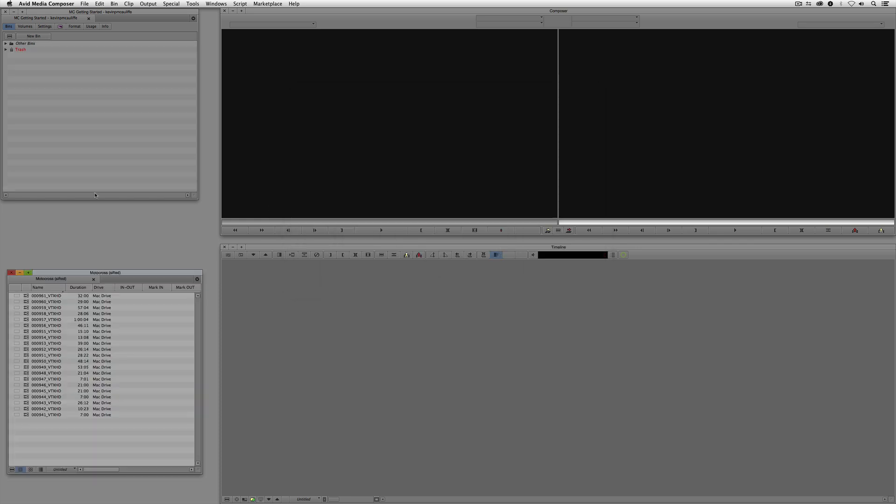
Load the Motocross clips 000961_VTXHD, 000958_VTXHD and 000953_VTXHD in turn into the source monitor
double_click(26, 296)
double_click(27, 314)
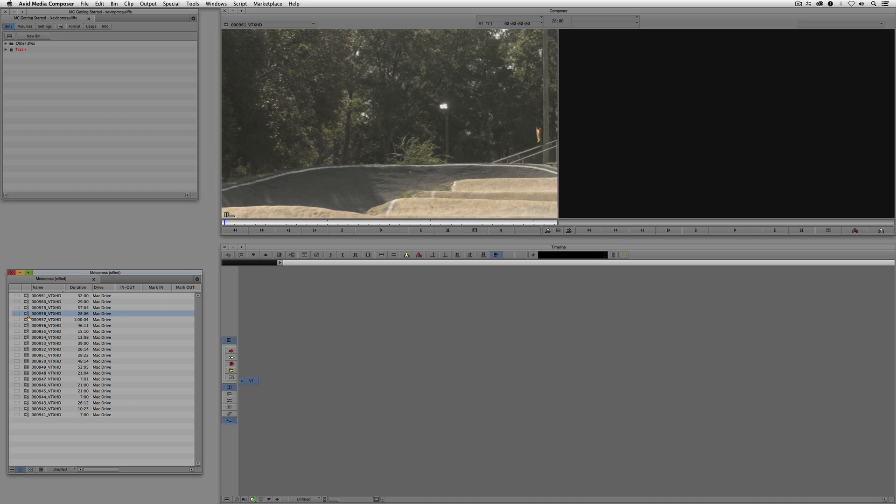
double_click(3, 449)
double_click(3, 474)
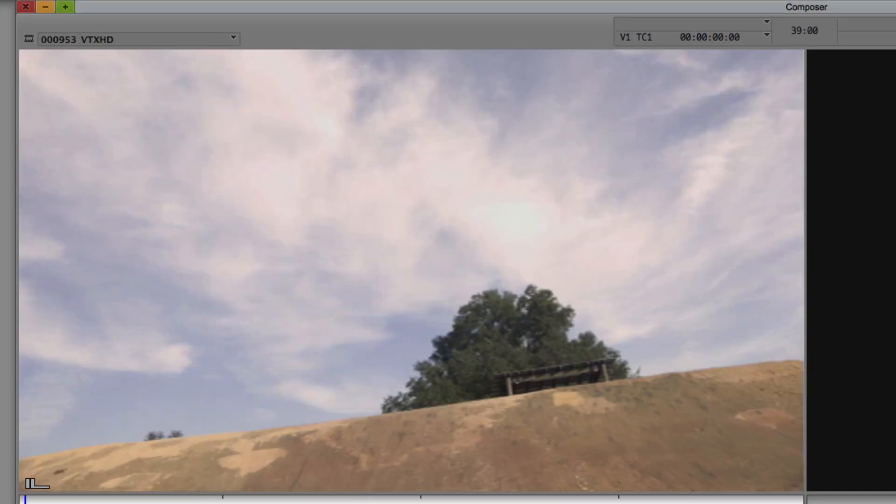
Load the clip 000961_VTXHD into the source monitor and widen the Motocross bin window to expose more columns
double_click(2, 407)
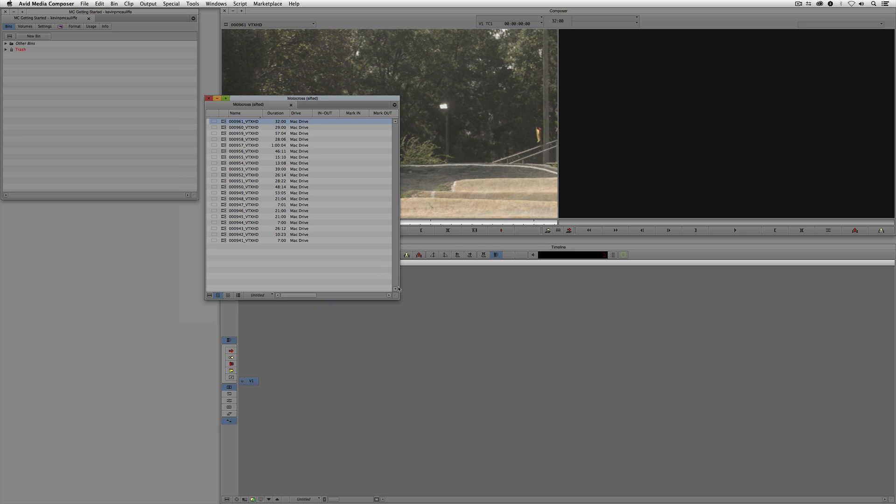
left_click_drag(398, 289, 710, 281)
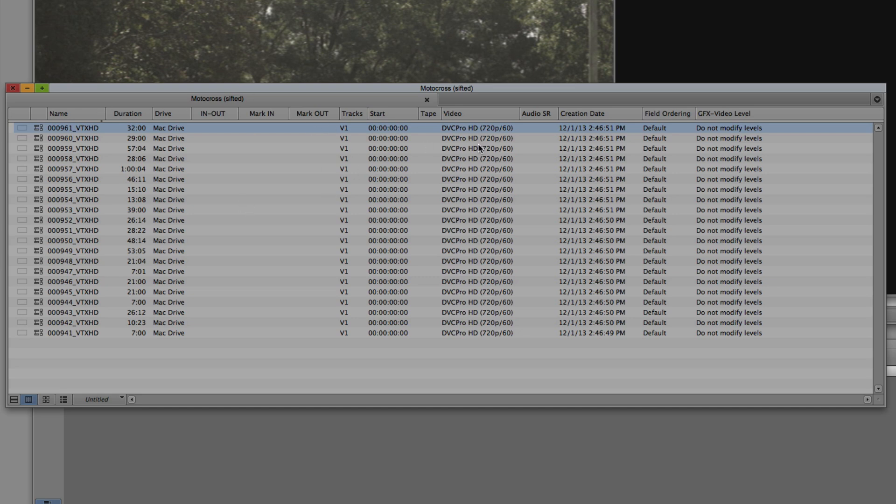
Clear the Motocross bin's column selection and choose only the Drive, Duration, End and Start columns for display
left_click(14, 399)
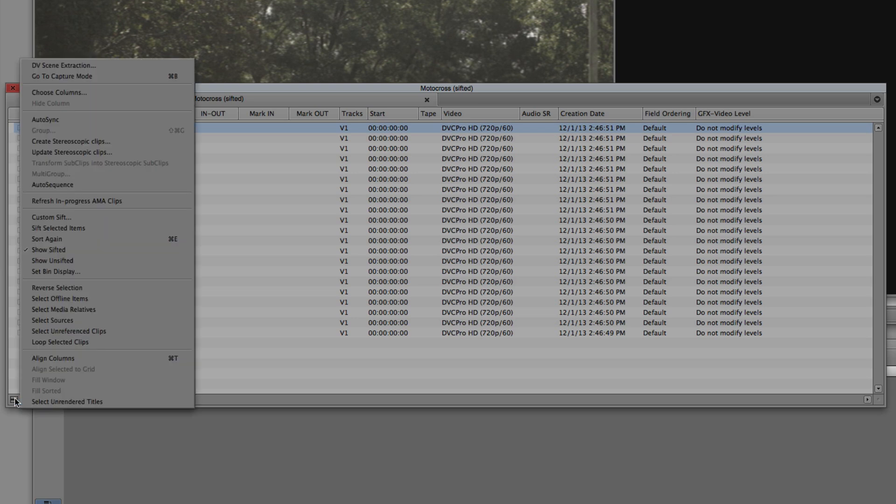
left_click(130, 92)
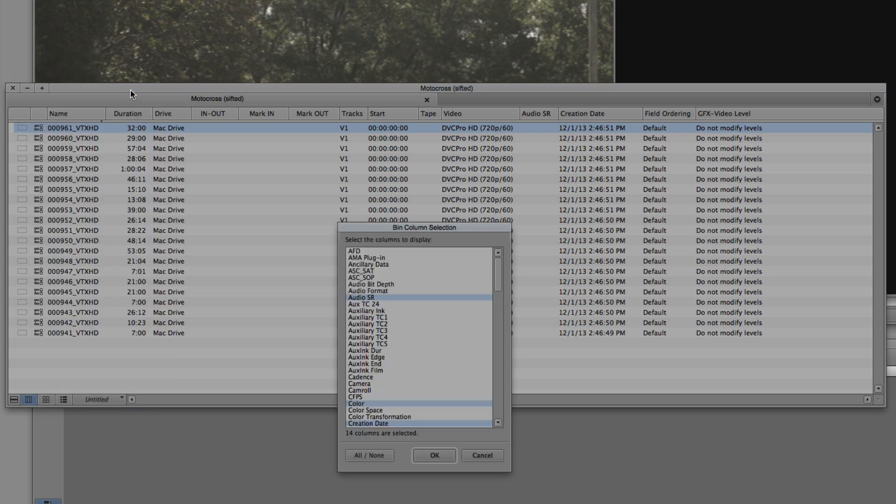
mouse_move(498, 259)
left_mouse_down()
mouse_move(494, 396)
mouse_move(500, 245)
left_mouse_up()
left_click(367, 456)
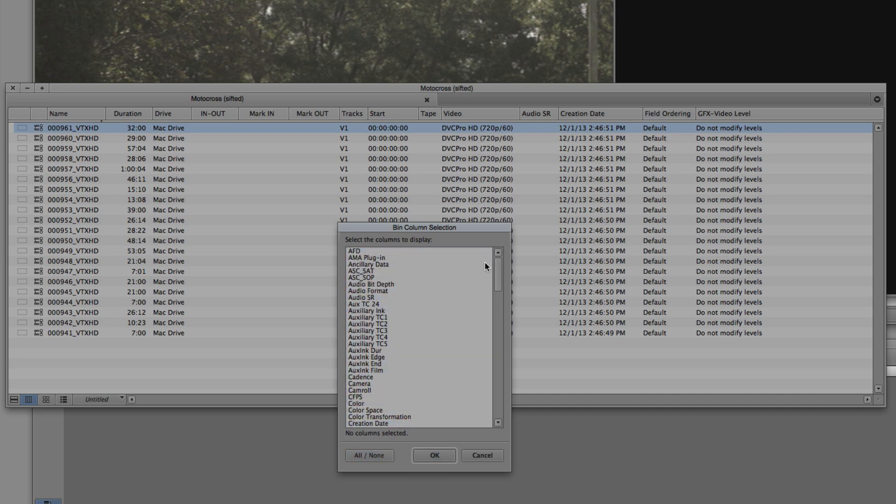
left_click_drag(499, 268, 499, 280)
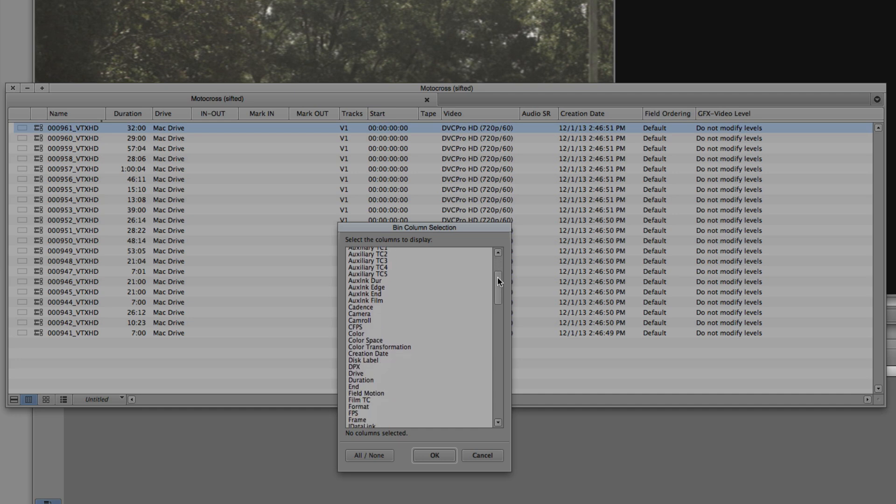
left_click(370, 373)
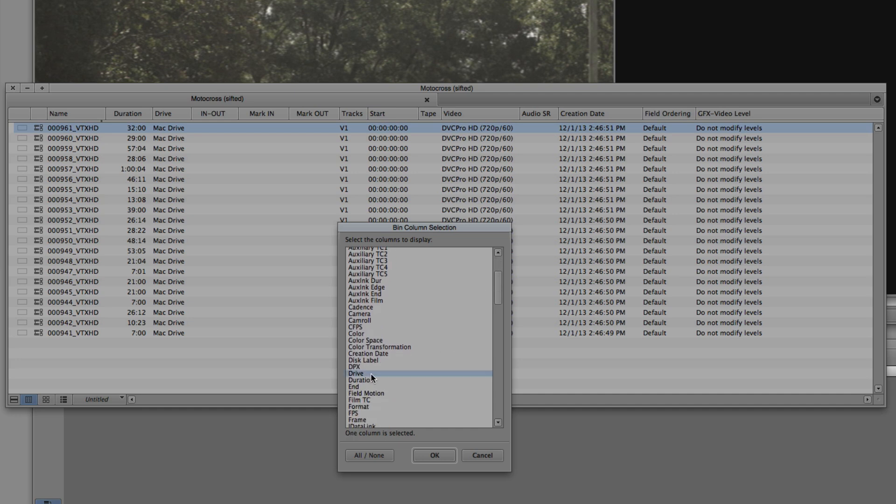
left_click(370, 379)
left_click(379, 387)
left_click_drag(498, 291, 494, 370)
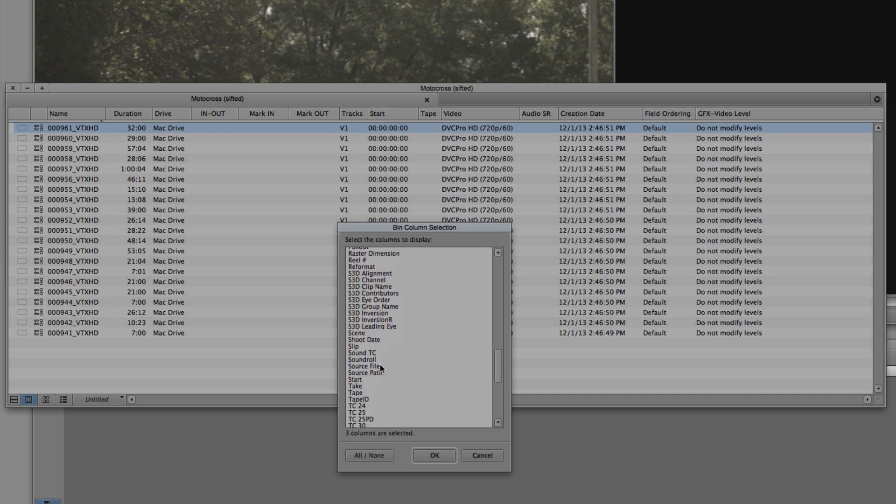
left_click(357, 380)
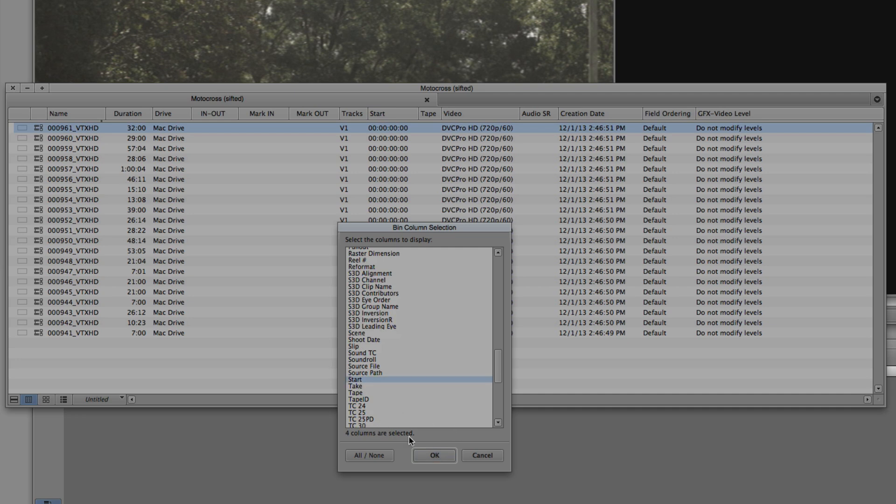
left_click(447, 454)
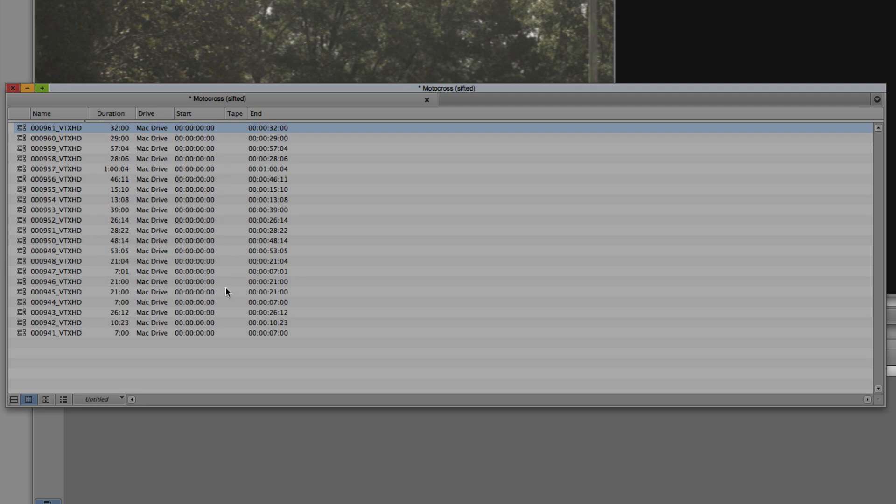
Reorder the Motocross bin columns so that Start and End directly follow Name, ahead of Duration
left_click_drag(194, 113, 99, 117)
left_click_drag(269, 115, 145, 118)
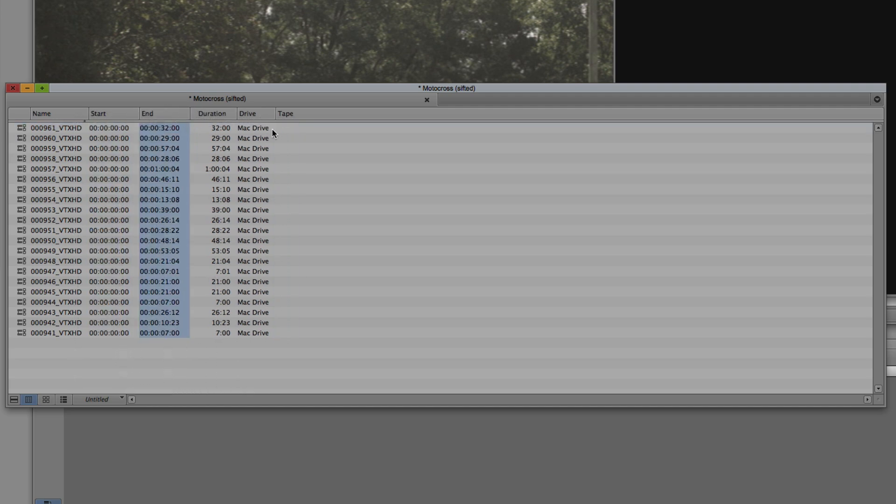
left_click(139, 360)
Save the column layout as a custom bin view, named with the editor's first name followed by "Standard View"
left_click(120, 399)
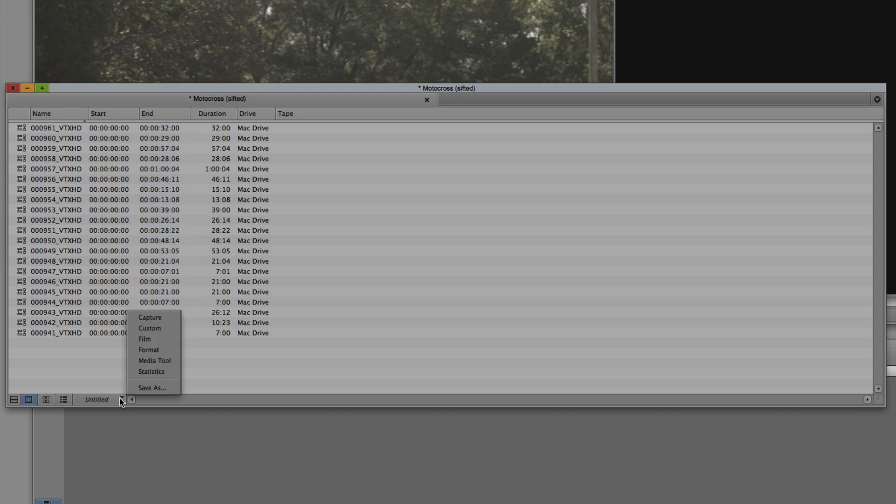
left_click(158, 387)
type("Kevi")
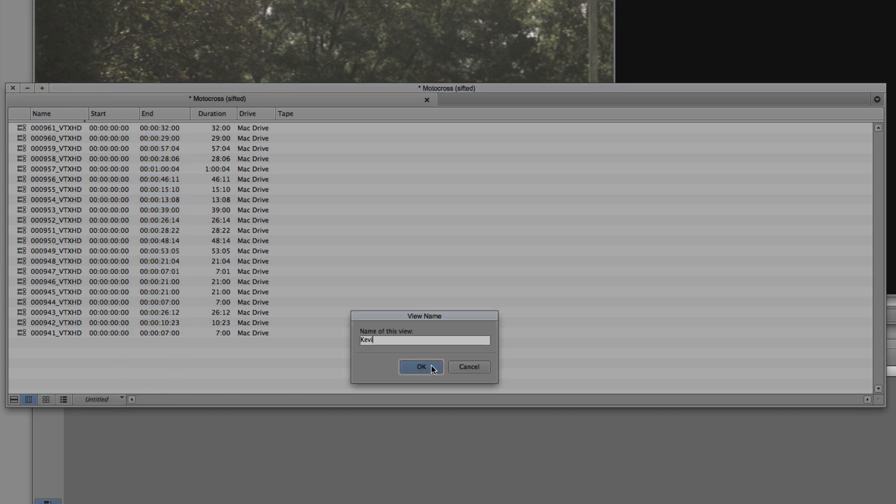
type("n's Standard View")
left_click(433, 369)
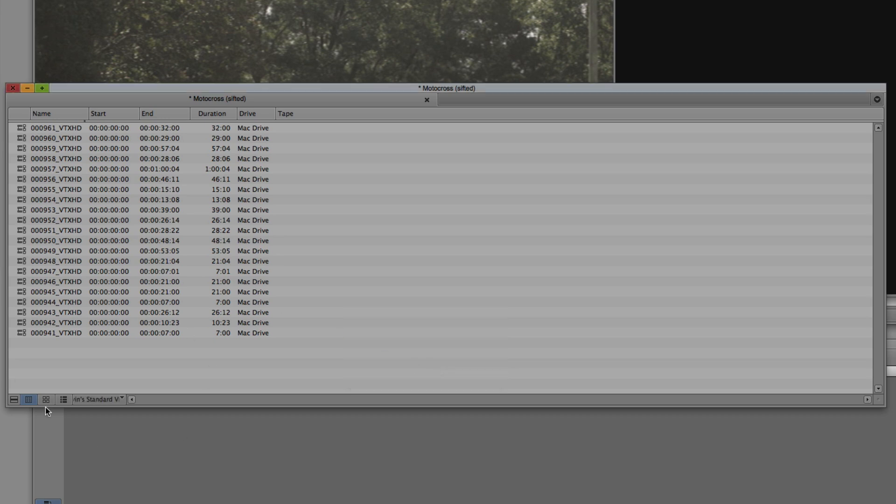
Delete the Capture, Custom, Film, Format, Media Tool and Statistics bin views from the project settings, keeping only the custom Standard View
left_click(47, 27)
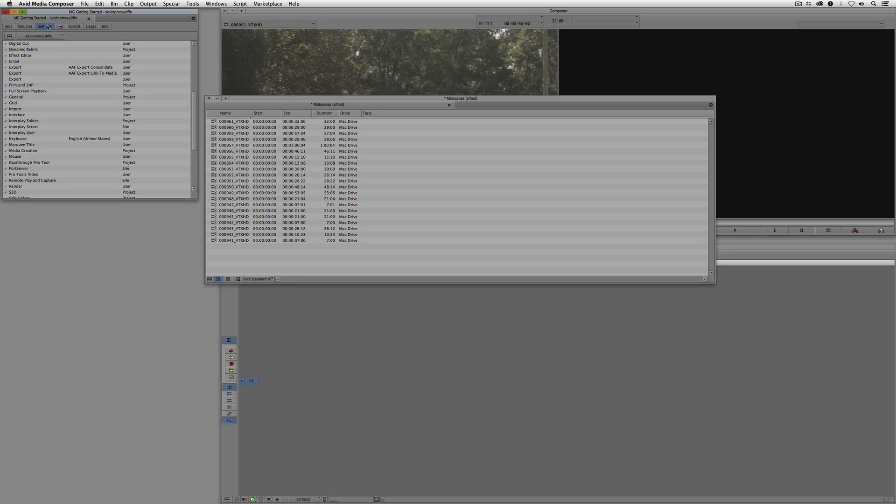
left_click_drag(194, 133, 195, 85)
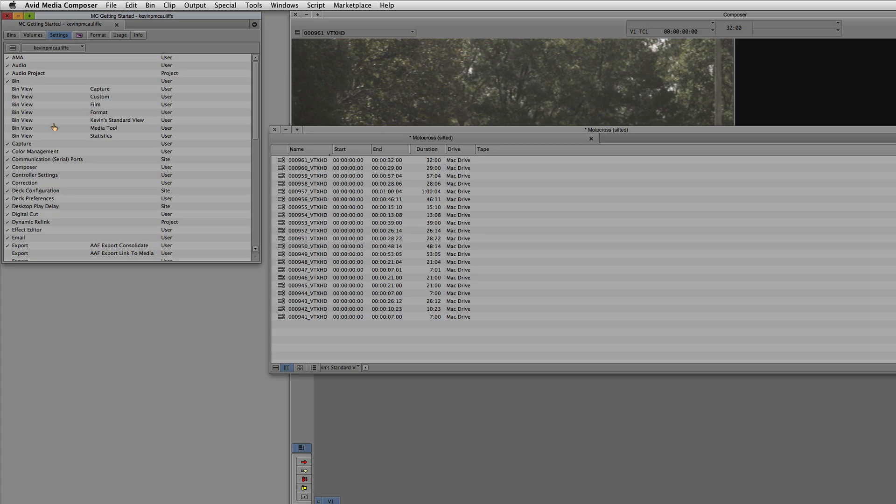
left_click(19, 91)
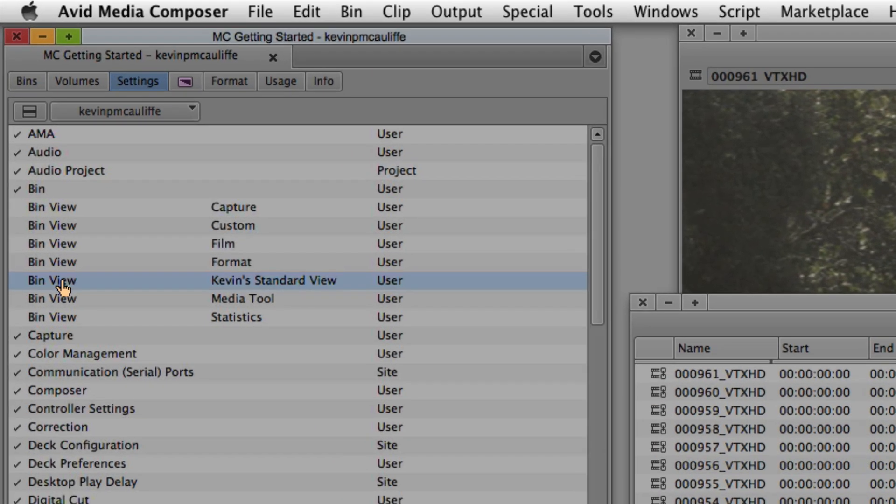
left_click(54, 209)
left_click(54, 226, "shift")
left_click(53, 259, "shift")
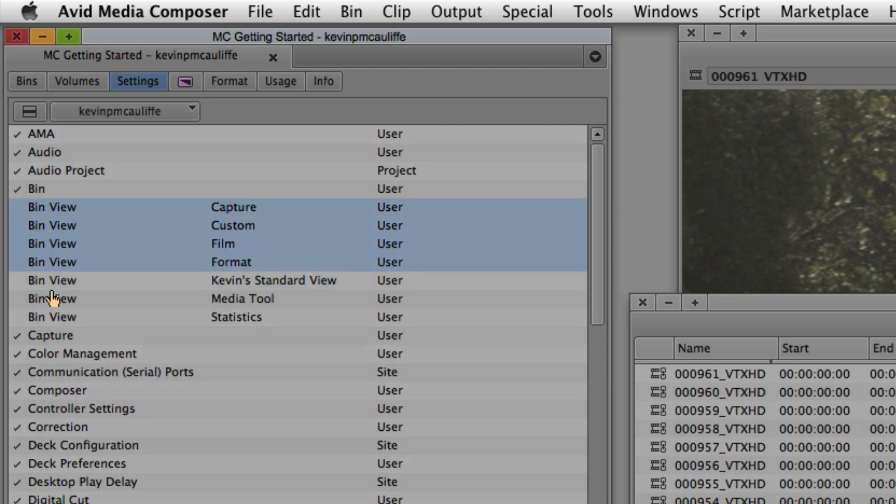
left_click(51, 285, "shift")
left_click(44, 313, "shift")
left_click(54, 285, "super")
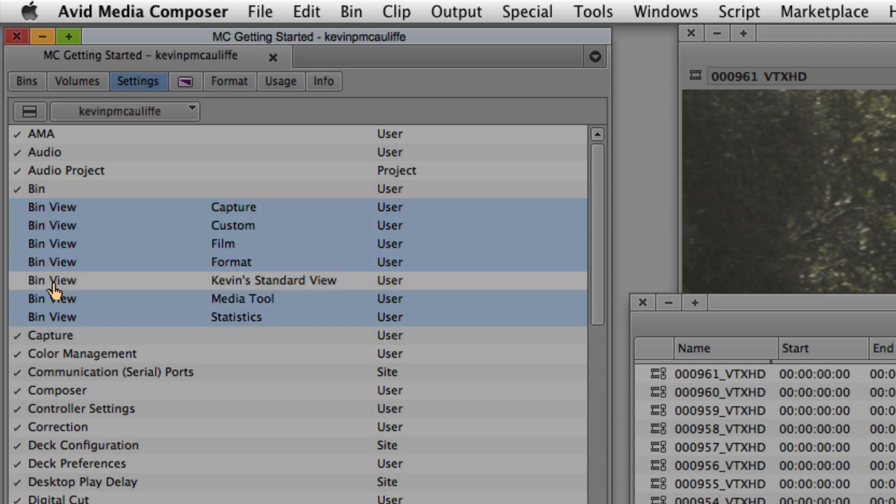
key("Delete")
Apply the saved Standard View to the Motocross bin, and place the bin window below the project window at a narrower width
left_click(399, 407)
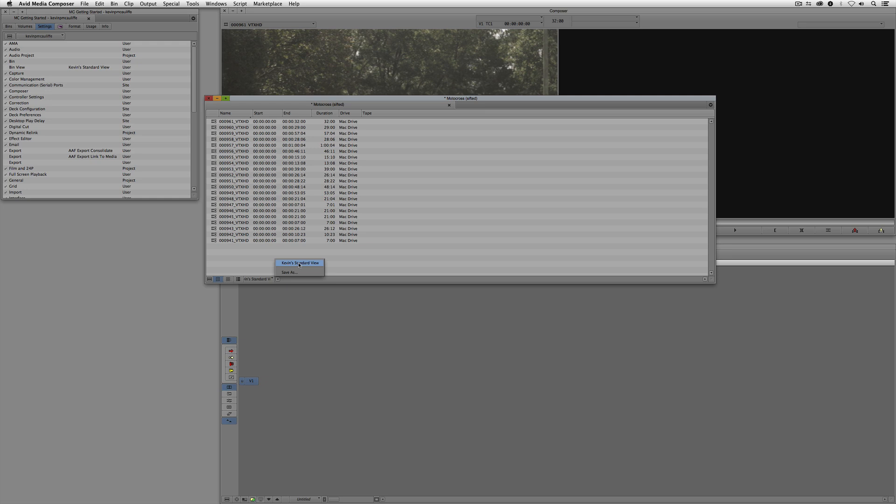
left_click(299, 264)
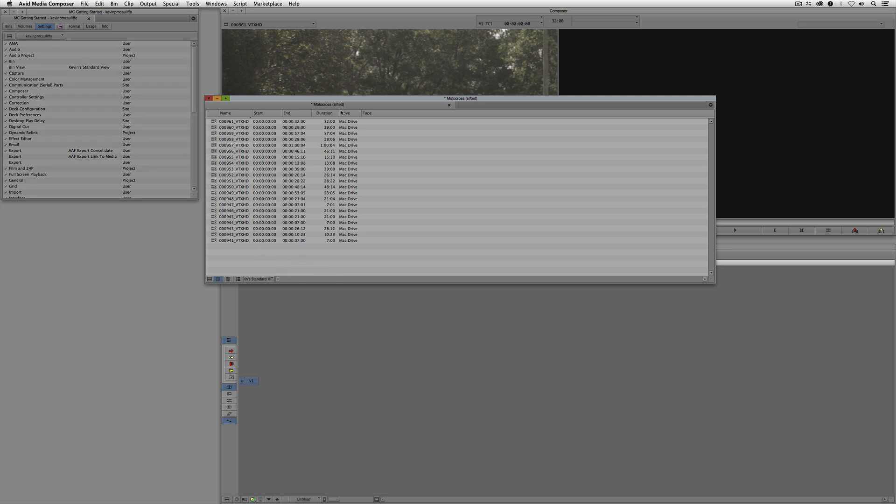
left_click_drag(344, 100, 147, 216)
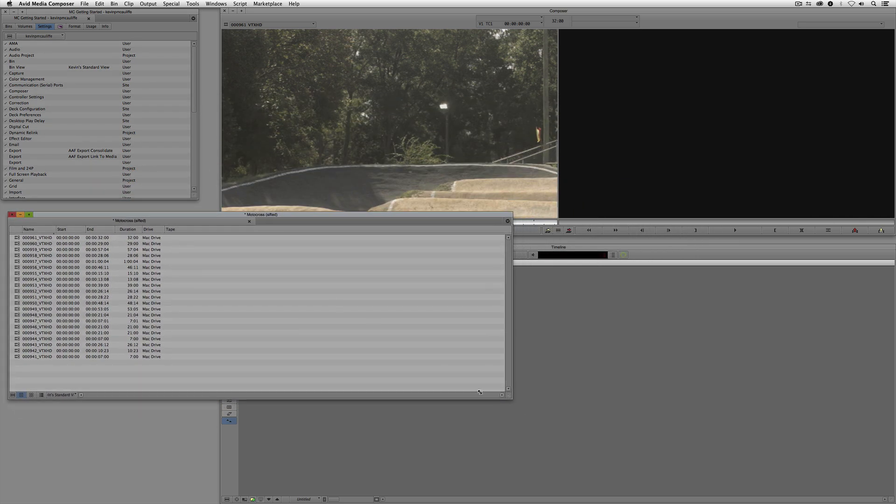
left_click_drag(521, 396, 415, 404)
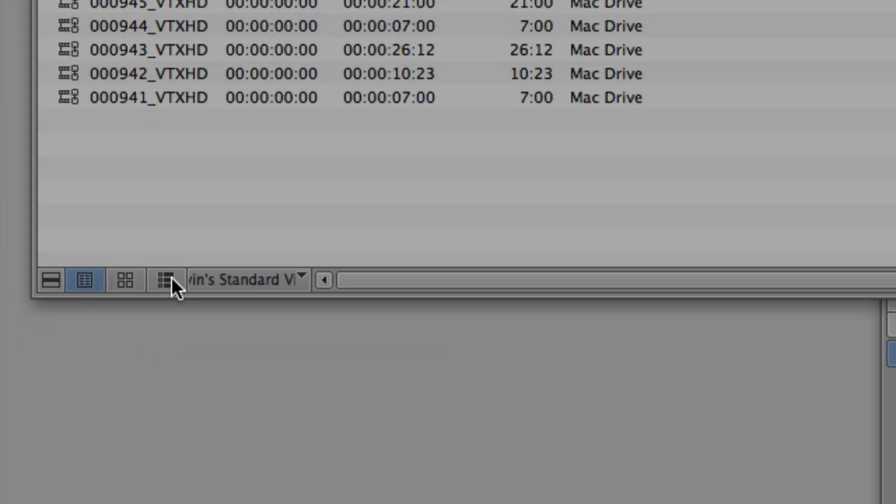
Switch the Motocross bin to Script view and on to Frame view, and extend its window upward to fit all thumbnails
left_click(166, 280)
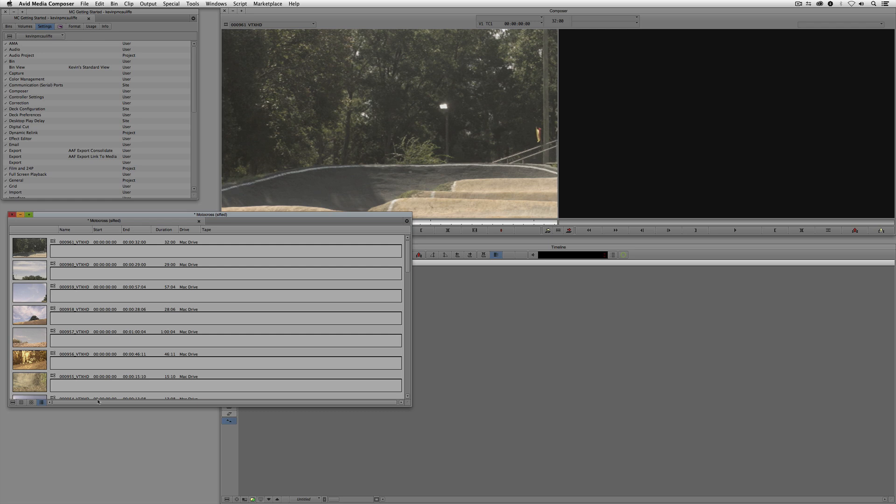
left_click(30, 403)
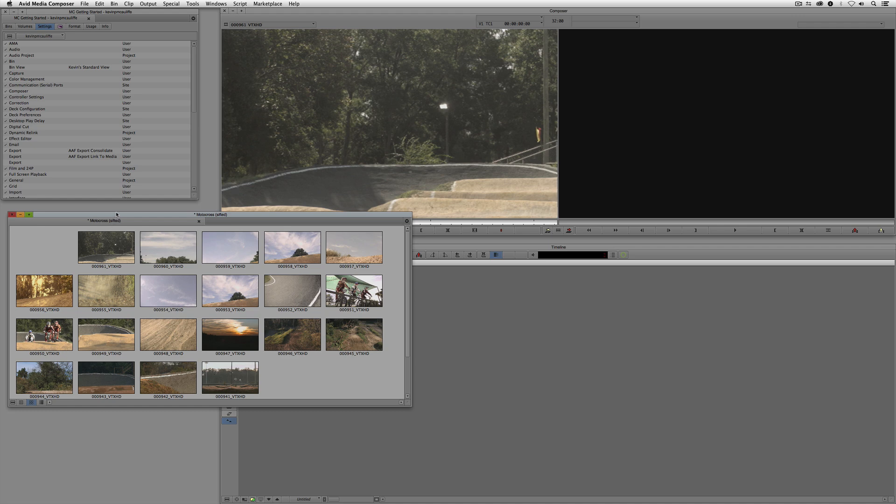
left_click_drag(117, 212, 126, 91)
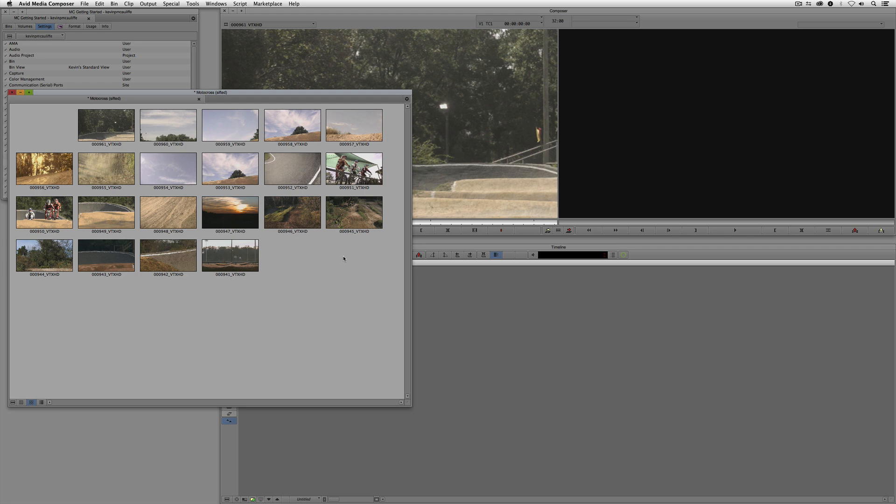
Reduce and enlarge the clip frames in the Motocross bin several times, leaving them at a small thumbnail size
key("super+k")
key("super+k")
key("super+k")
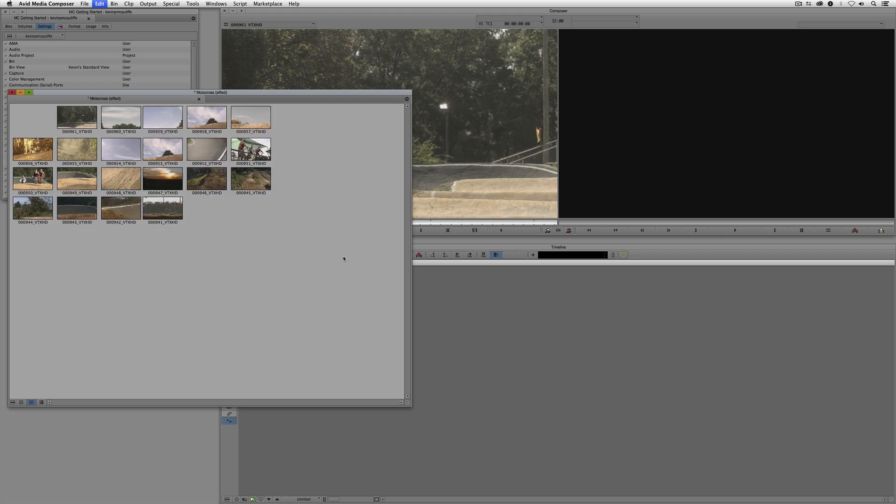
key("super+l")
key("super+l")
key("super+l")
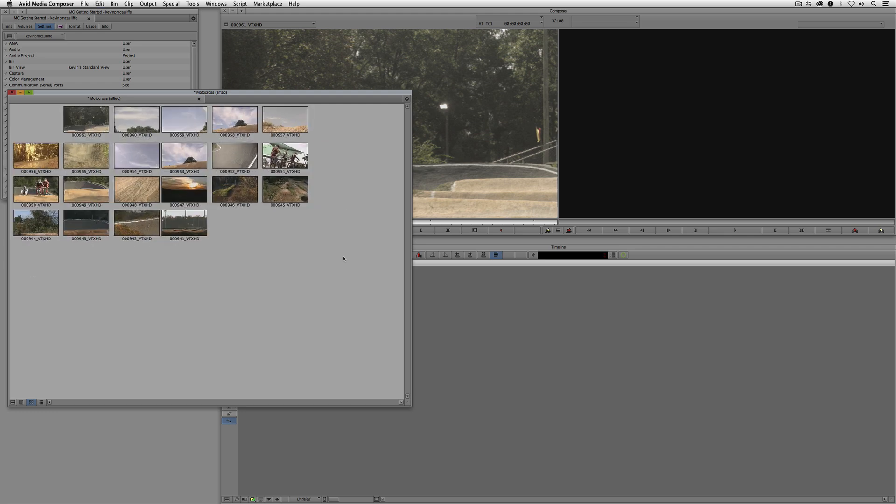
key("super+k")
key("super+k")
key("super+k")
key("super+k")
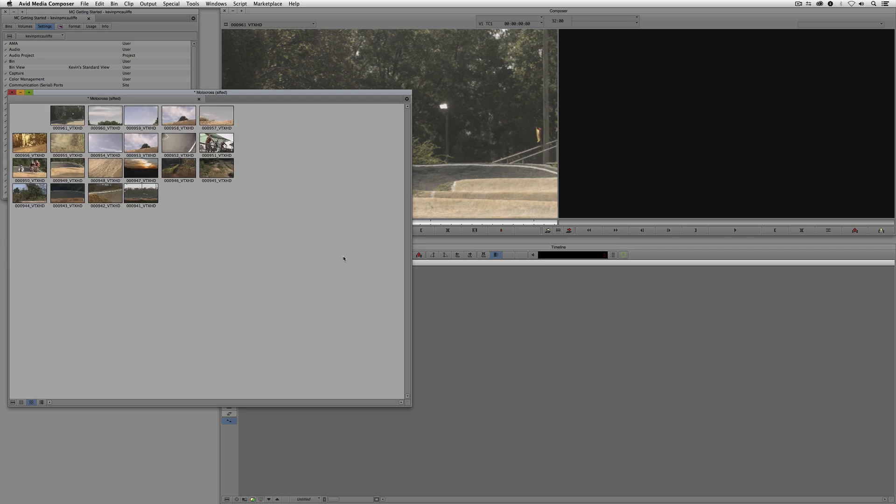
key("super+k")
key("super+k")
key("super+l")
key("super+l")
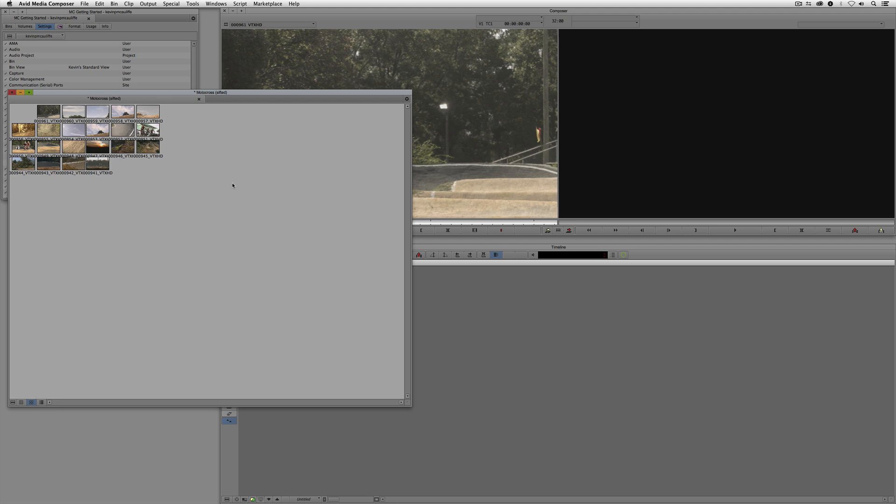
Move the thumbnails of clips 000956_VTXHD, 000955_VTXHD and 000954_VTXHD out of the grid into the bin's empty area
left_click_drag(28, 132, 199, 116)
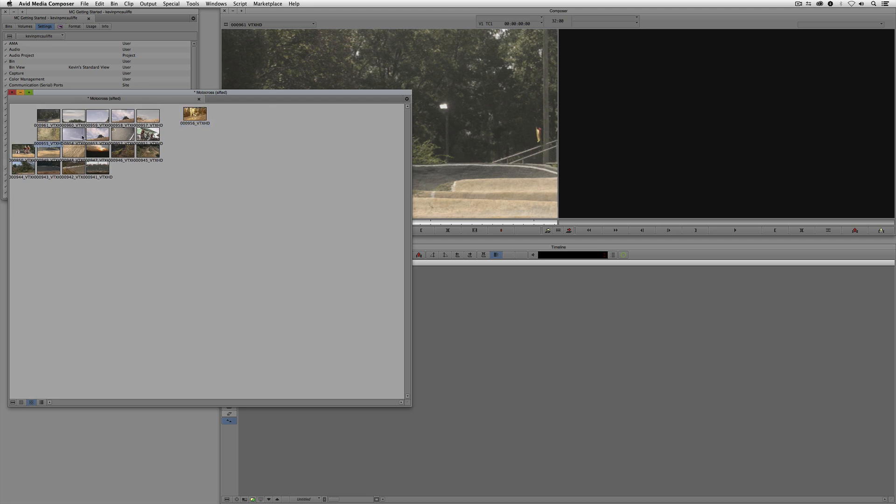
left_click_drag(59, 137, 236, 121)
left_click_drag(80, 131, 289, 117)
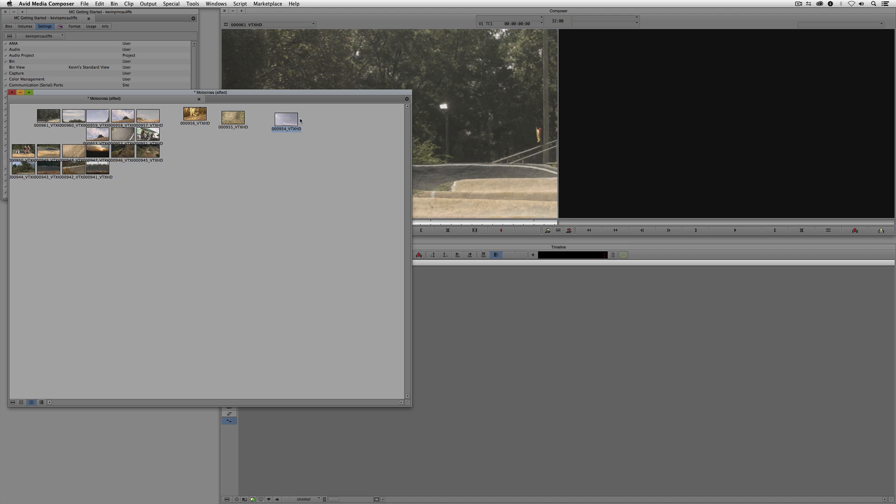
Rearrange the Motocross bin thumbnails with Fill Window, and enlarge the clip frames by five size increments
left_click(115, 4)
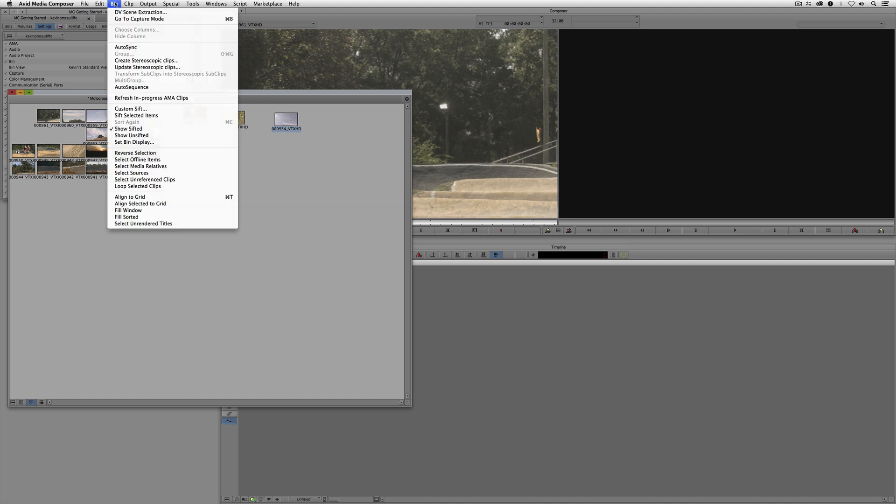
left_click(145, 211)
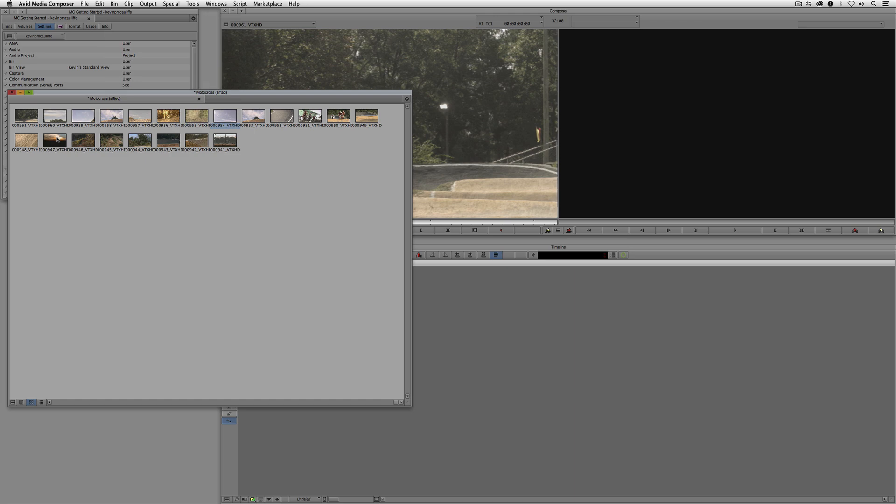
key("super+l")
key("super+l")
key("super+l")
key("super+l")
key("super+l")
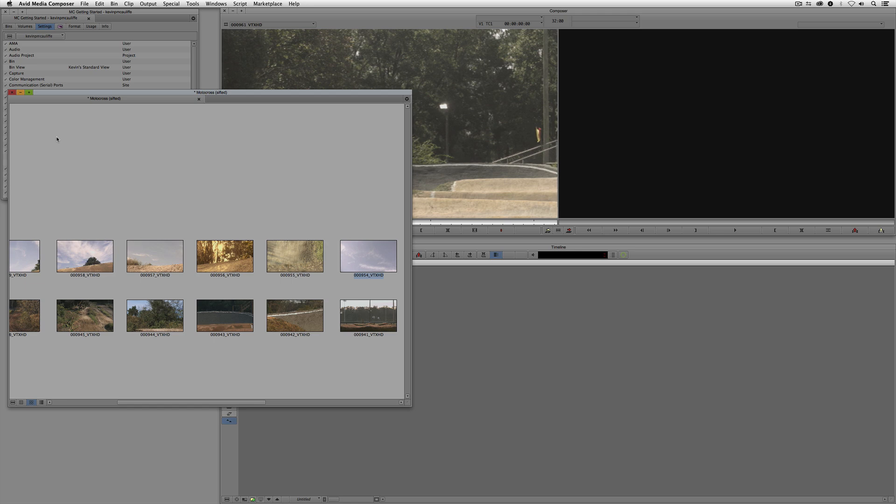
Rearrange the Motocross bin thumbnails with Fill Window and move the bin window directly below the source monitor
left_click(99, 4)
mouse_move(114, 3)
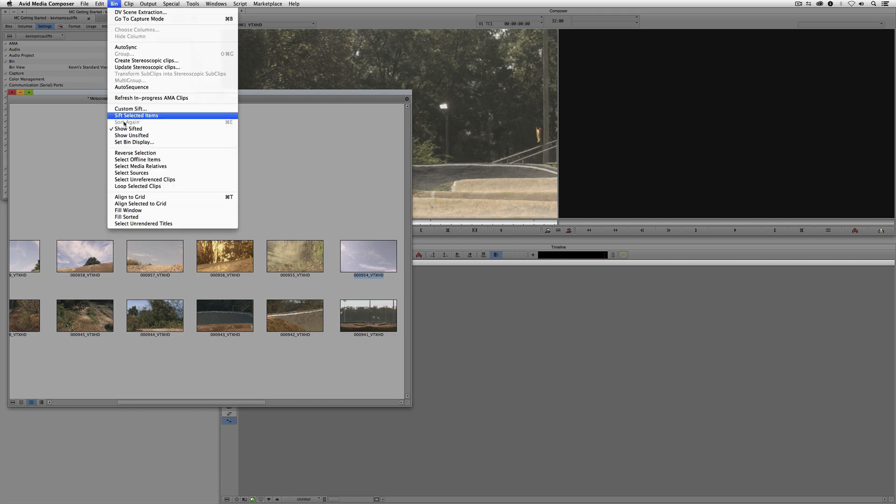
left_click(133, 213)
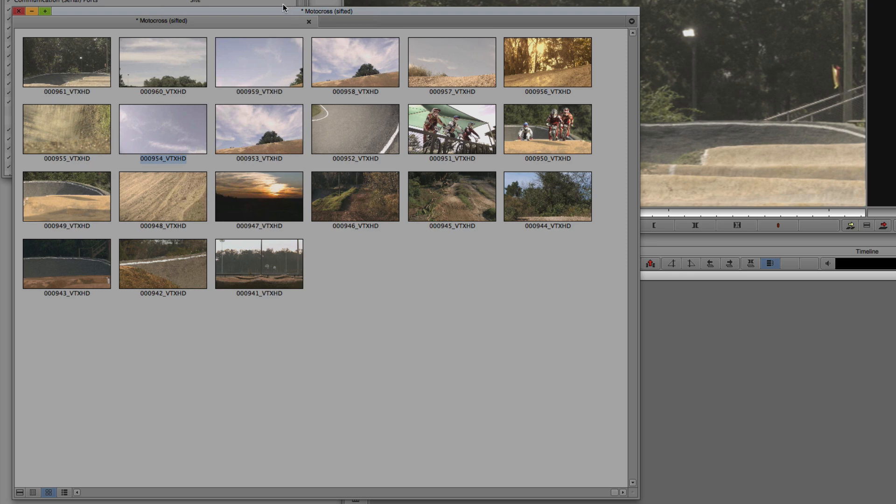
left_click_drag(280, 16, 606, 228)
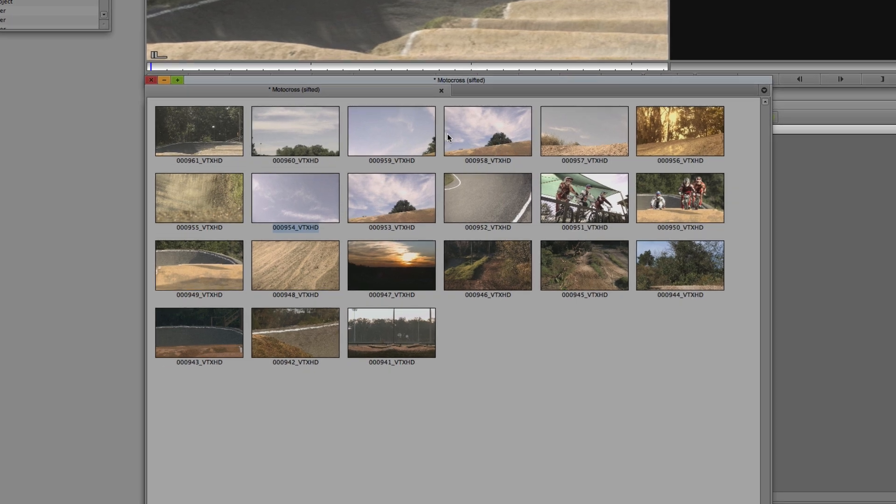
Load clips 000959_VTXHD, 000947_VTXHD and 000946_VTXHD into the source monitor in turn, playing 000947_VTXHD briefly
double_click(413, 148)
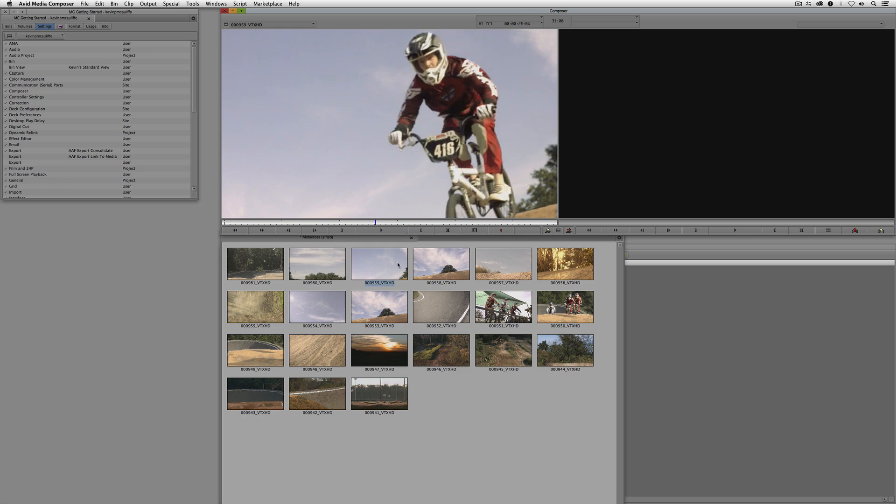
double_click(391, 349)
left_click(381, 230)
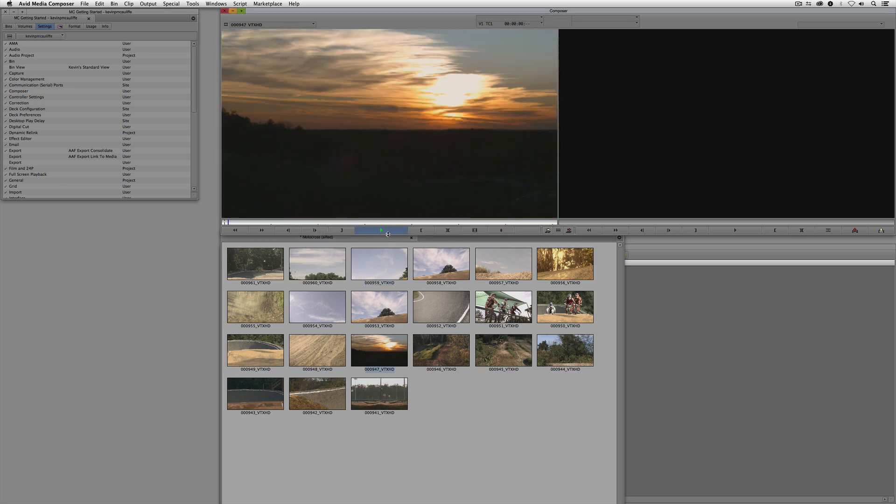
left_click(382, 230)
double_click(450, 357)
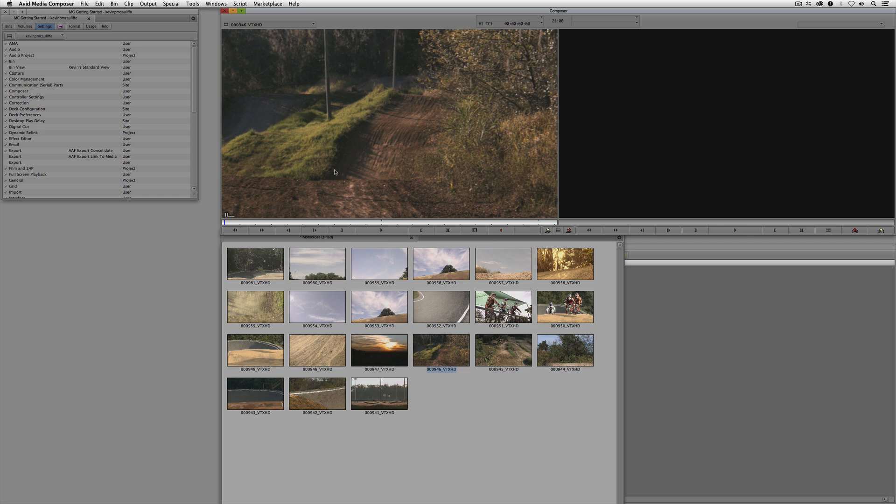
Play clips 000961_VTXHD and 000951_VTXHD inside their bin thumbnails to change the frames that represent them
left_click(261, 268)
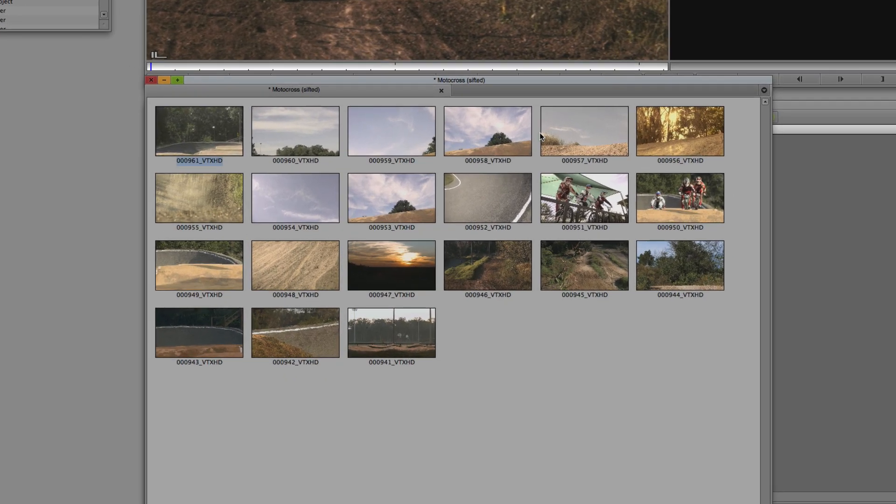
key("space")
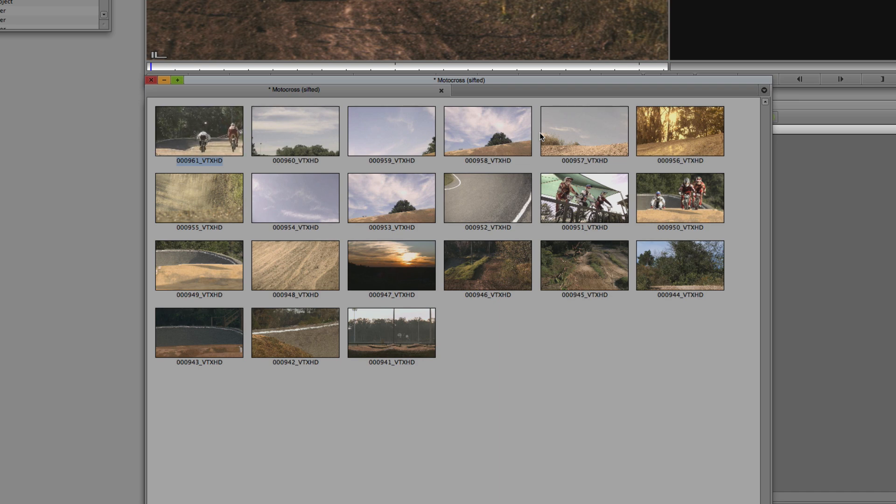
left_click(480, 196)
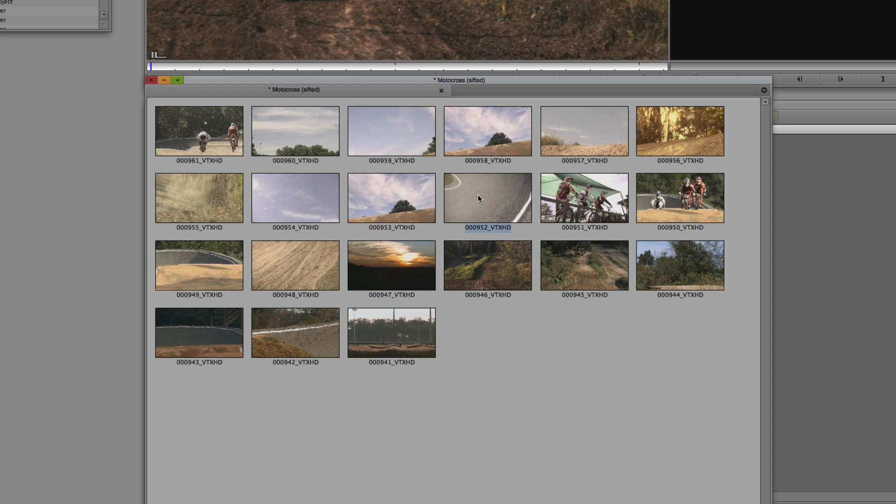
left_click(578, 198)
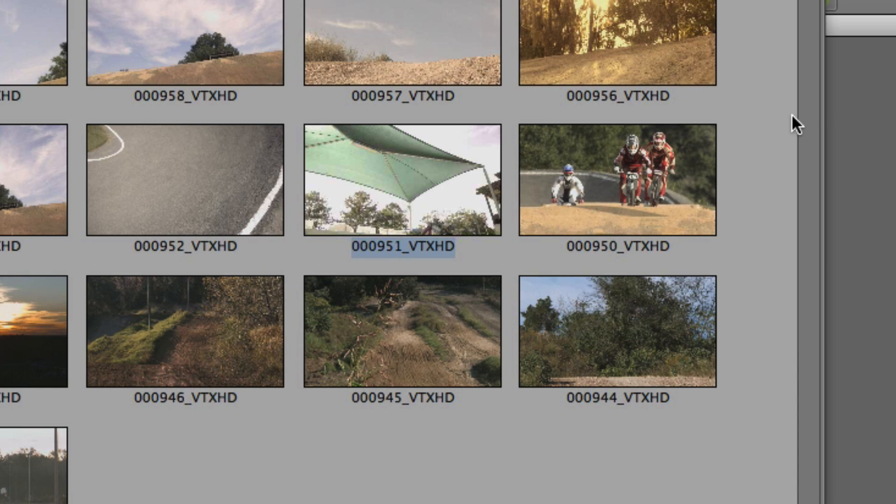
Close the Motocross bin and create five new bins in the MC Getting Started project
left_click(272, 497)
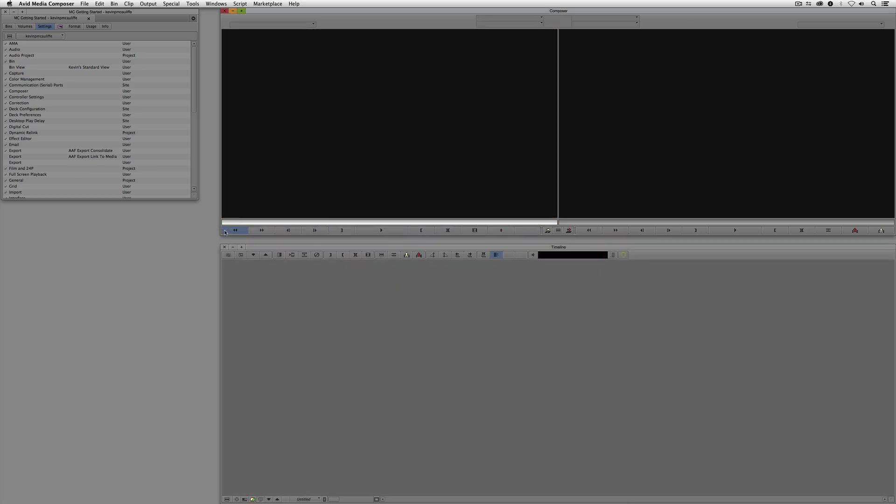
left_click(8, 26)
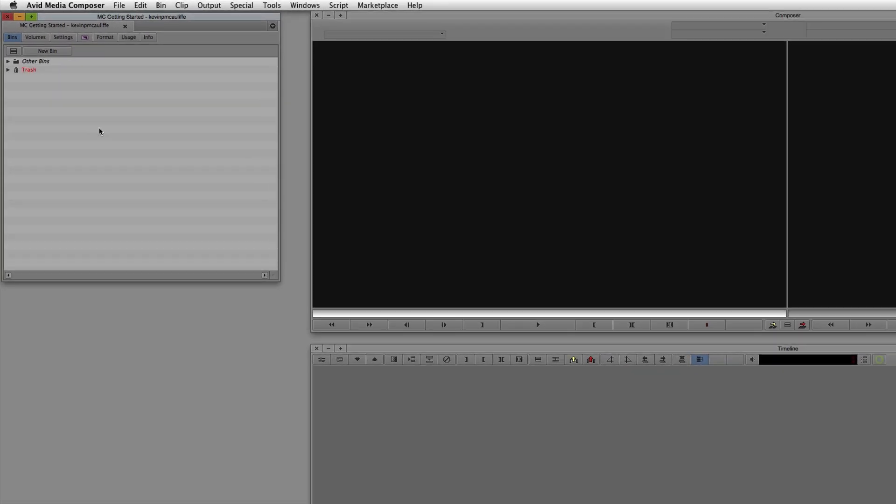
left_click(47, 51)
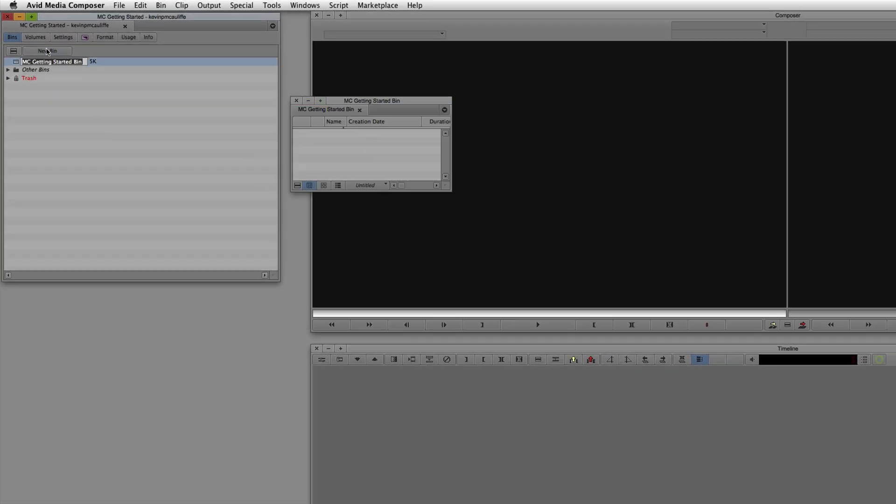
left_click(48, 51)
left_click(47, 51)
left_click(47, 51)
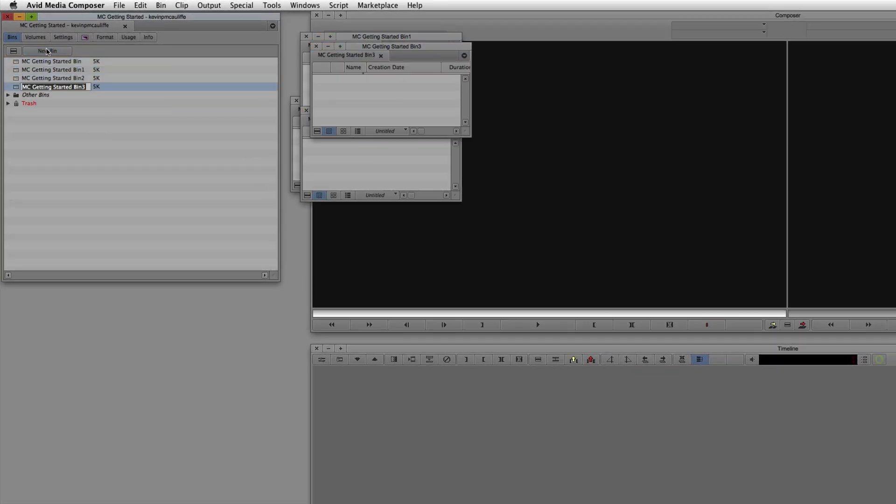
left_click(48, 50)
Rename the bin MC Getting Started Bin as Voiceovers and MC Getting Started Bin1 as Location Sound
left_click(51, 62)
type("Voicer")
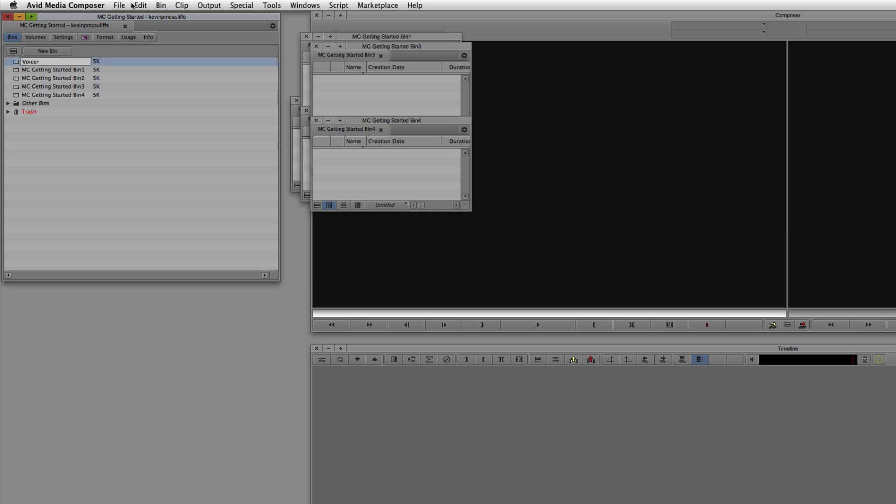
key("BackSpace")
type("overs")
key("Return")
left_click(48, 61)
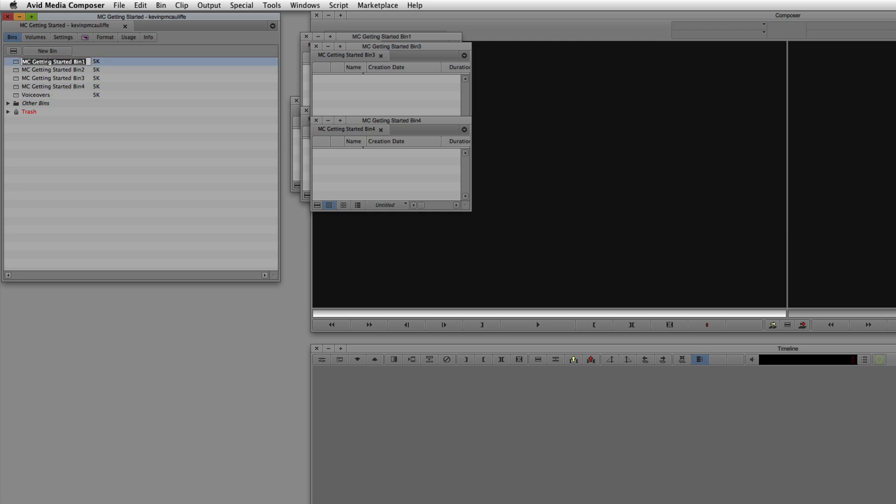
type("Location Sound")
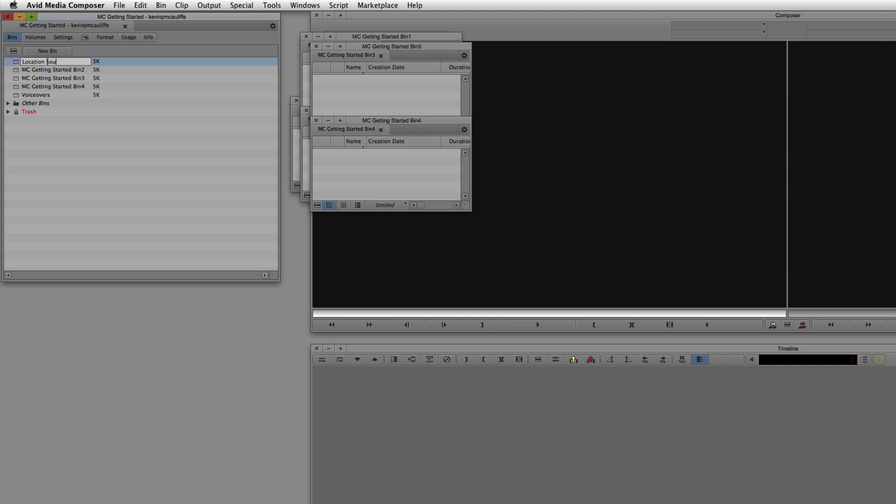
key("Return")
Rename MC Getting Started Bin2, Bin3 and Bin4 as Sequences, Imported Clips and Location Clips
left_click(48, 70)
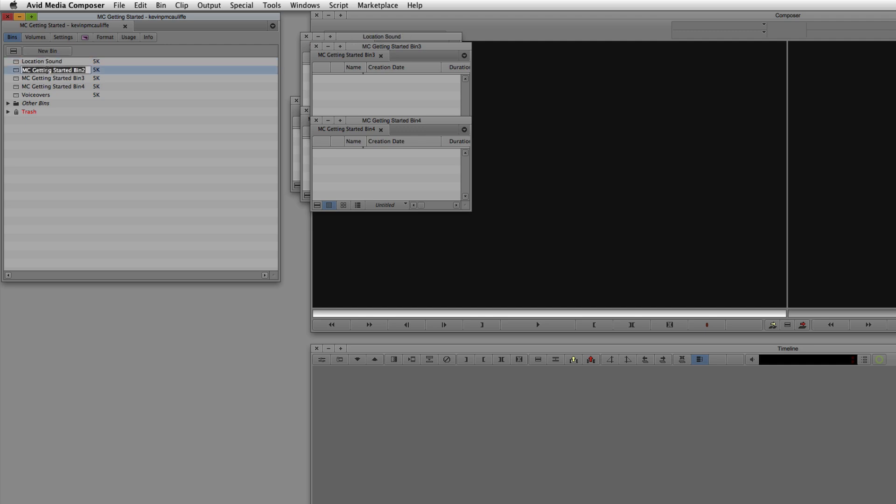
type("Sequences")
key("Return")
left_click(48, 70)
type("Imported Clips")
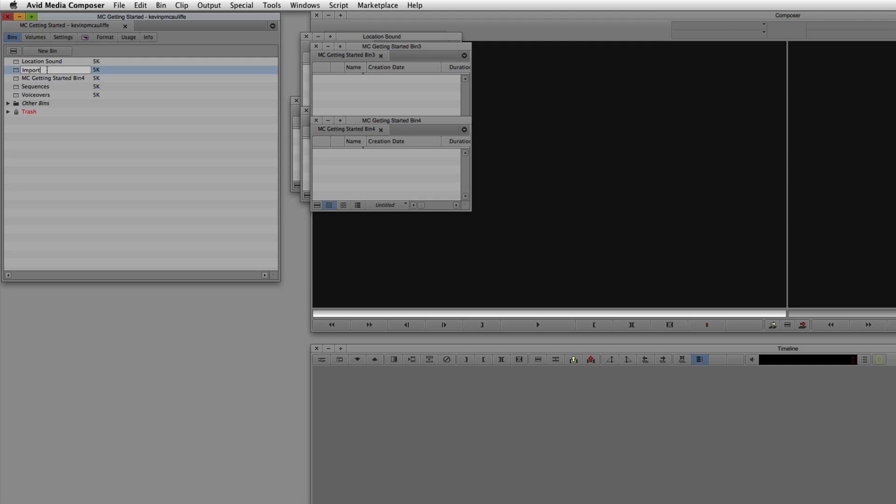
key("Return")
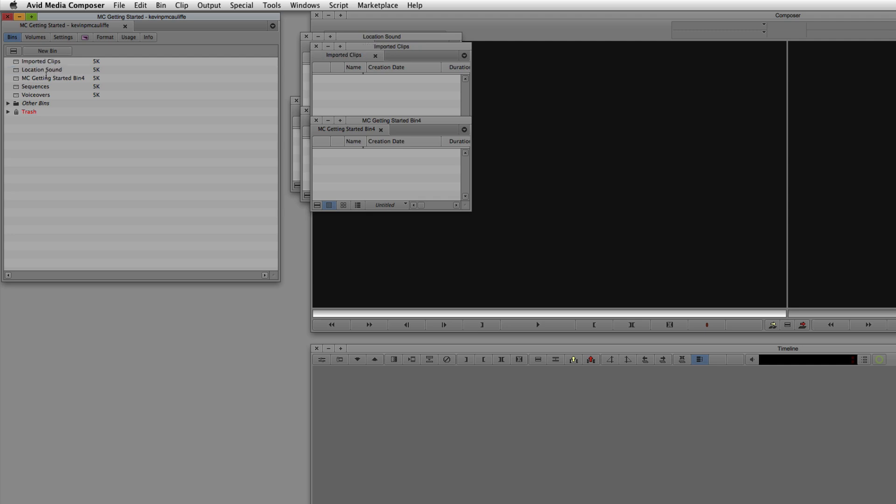
left_click(48, 78)
type("Location Clips")
key("Return")
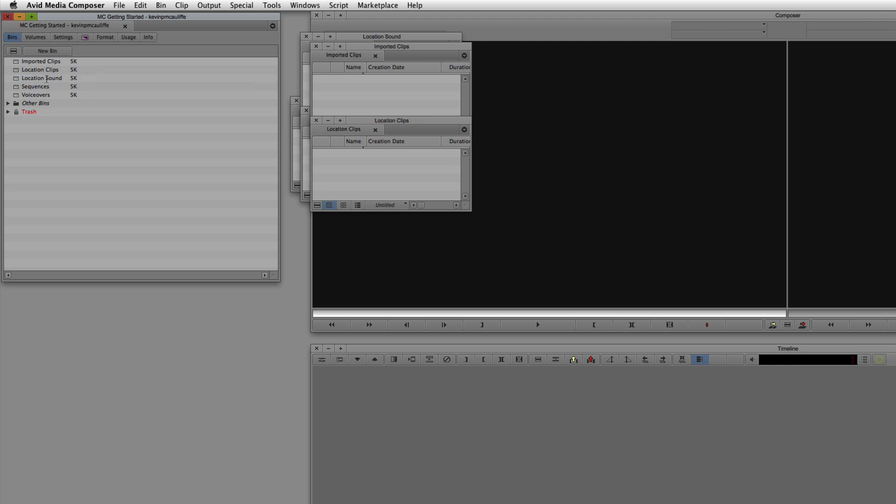
Close the windows of all five new bins
left_click(316, 46)
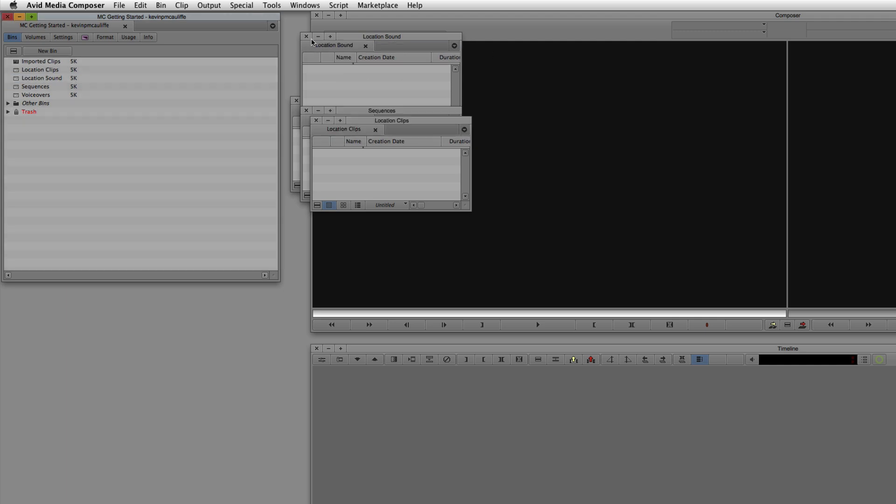
left_click(306, 37)
left_click(307, 110)
left_click(306, 110)
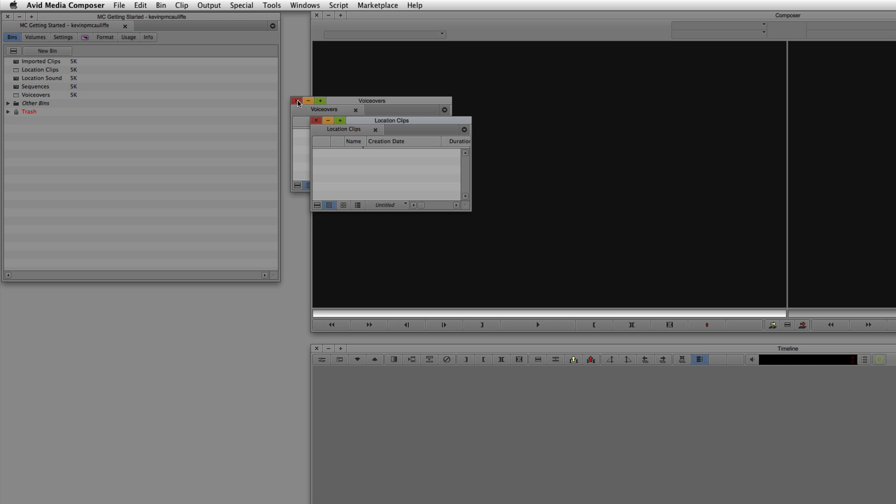
left_click(296, 100)
left_click(318, 121)
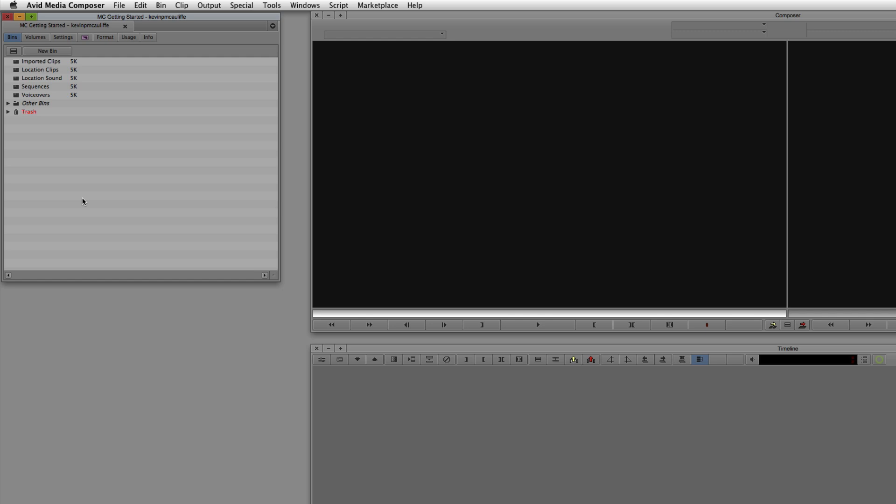
Create four new folders in the project's bin list
left_click(14, 51)
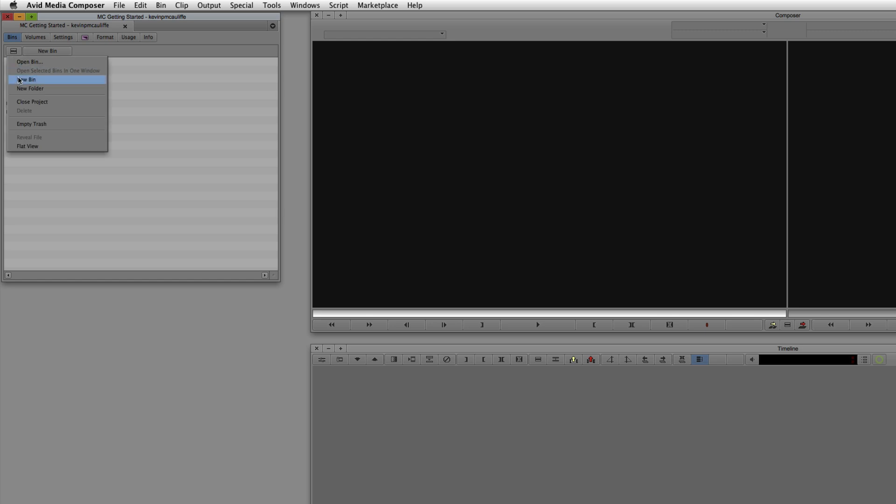
left_click(30, 88)
left_click(14, 50)
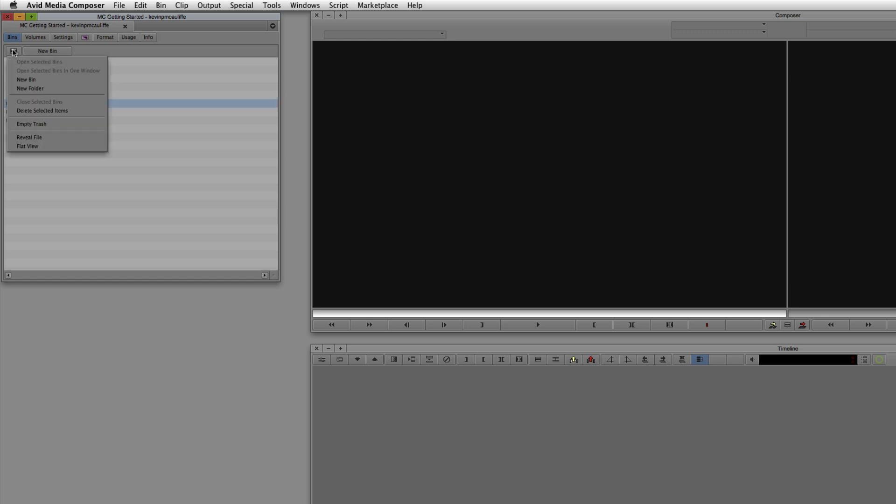
left_click(29, 88)
left_click(15, 52)
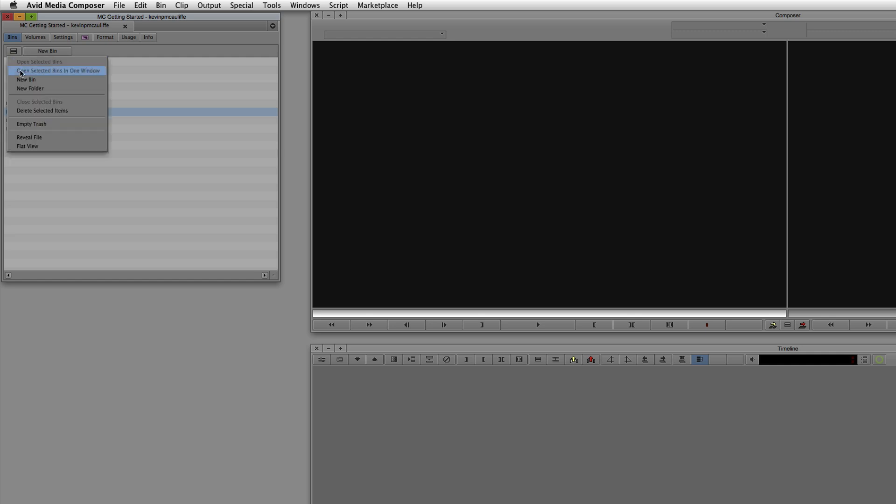
left_click(22, 87)
left_click(16, 52)
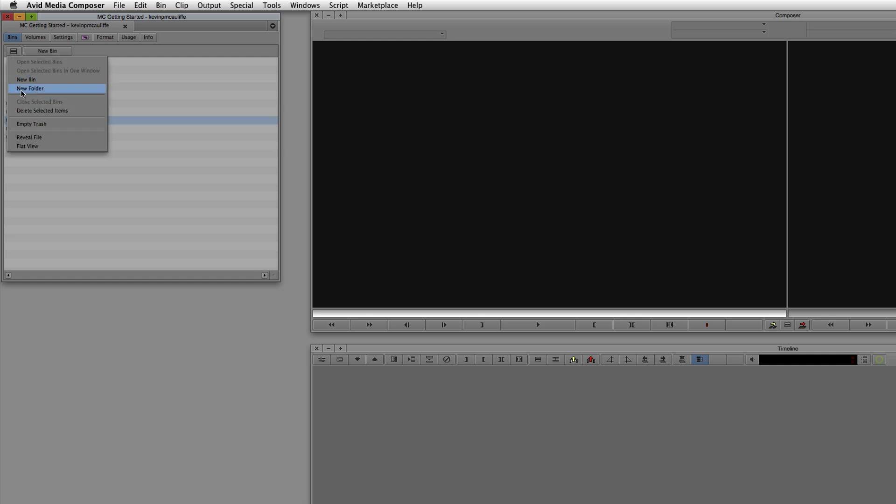
left_click(22, 88)
Rename the first two untitled folders as Audio and Clips
left_click(34, 105)
type("Audio")
key("Return")
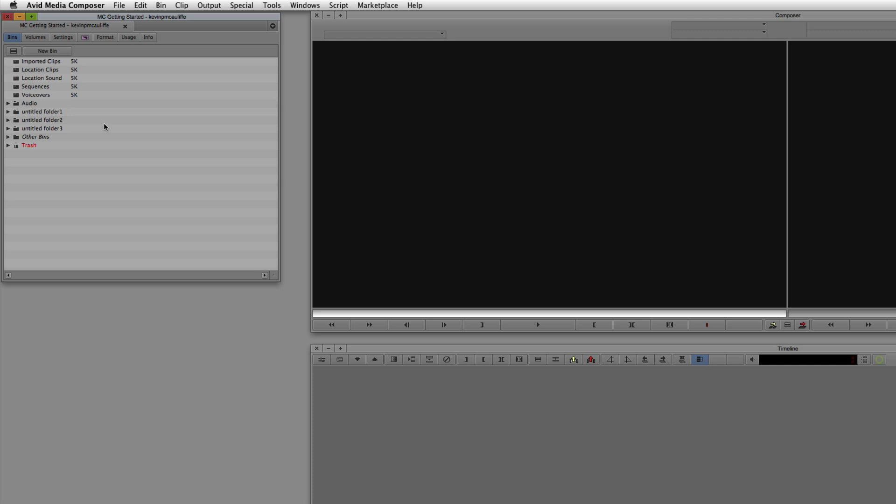
left_click(63, 112)
type("Clips")
key("Return")
Rename the remaining two untitled folders as GPHX and Sequences
left_click(44, 120)
type("GPHX")
key("Return")
left_click(41, 129)
type("S")
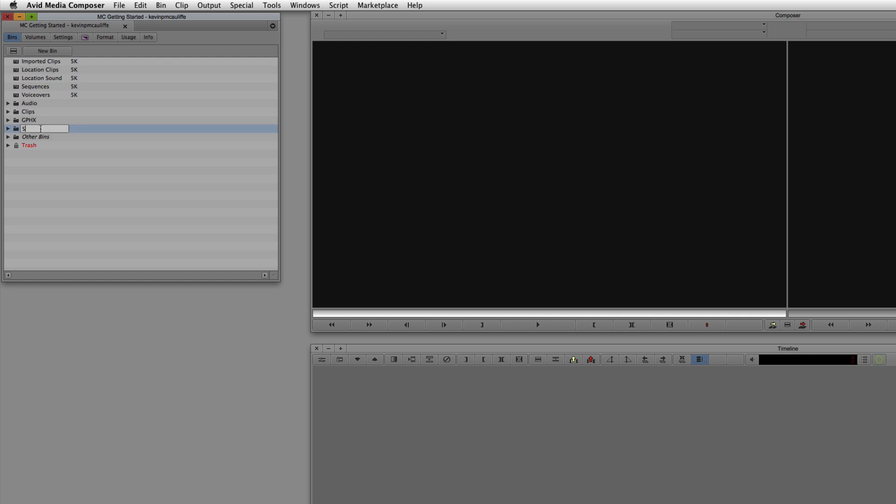
type("equences")
left_click(41, 177)
File the bins into folders: Sequences into Sequences, Voiceovers and Location Sound into Audio, Imported Clips and Location Clips into Clips
left_click_drag(23, 87, 16, 130)
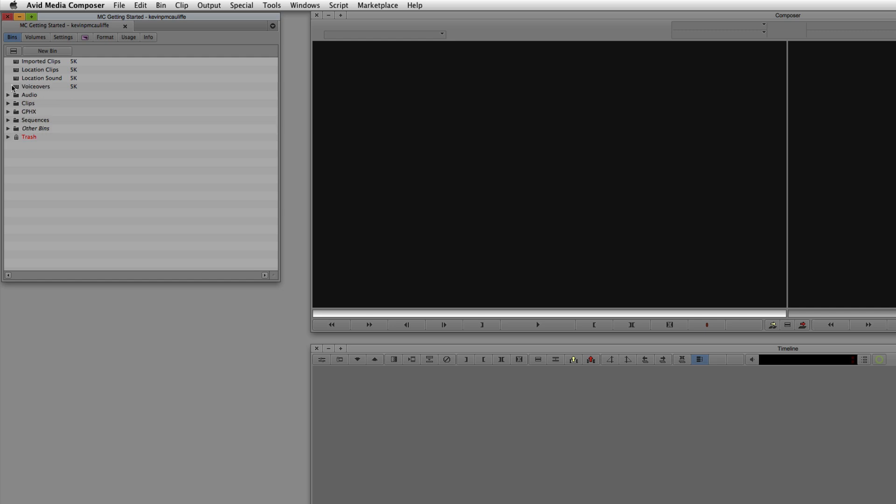
left_click(15, 88)
left_click(16, 81, "shift")
mouse_move(15, 81)
left_mouse_down()
mouse_move(16, 96)
mouse_move(16, 78)
left_mouse_up()
left_click(15, 70)
left_click(15, 62, "shift")
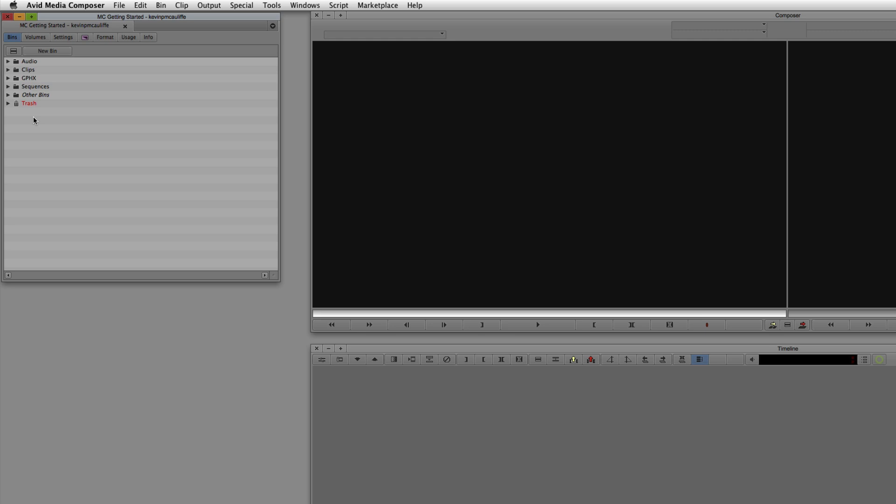
Check the contents of the Sequences folder and expand the Clips folder to see its bins
left_click(8, 87)
left_click(8, 87)
left_click(8, 70)
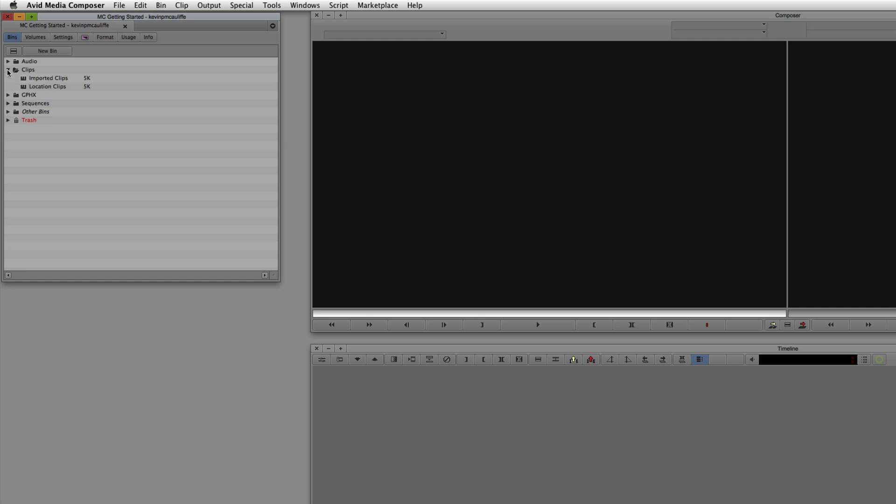